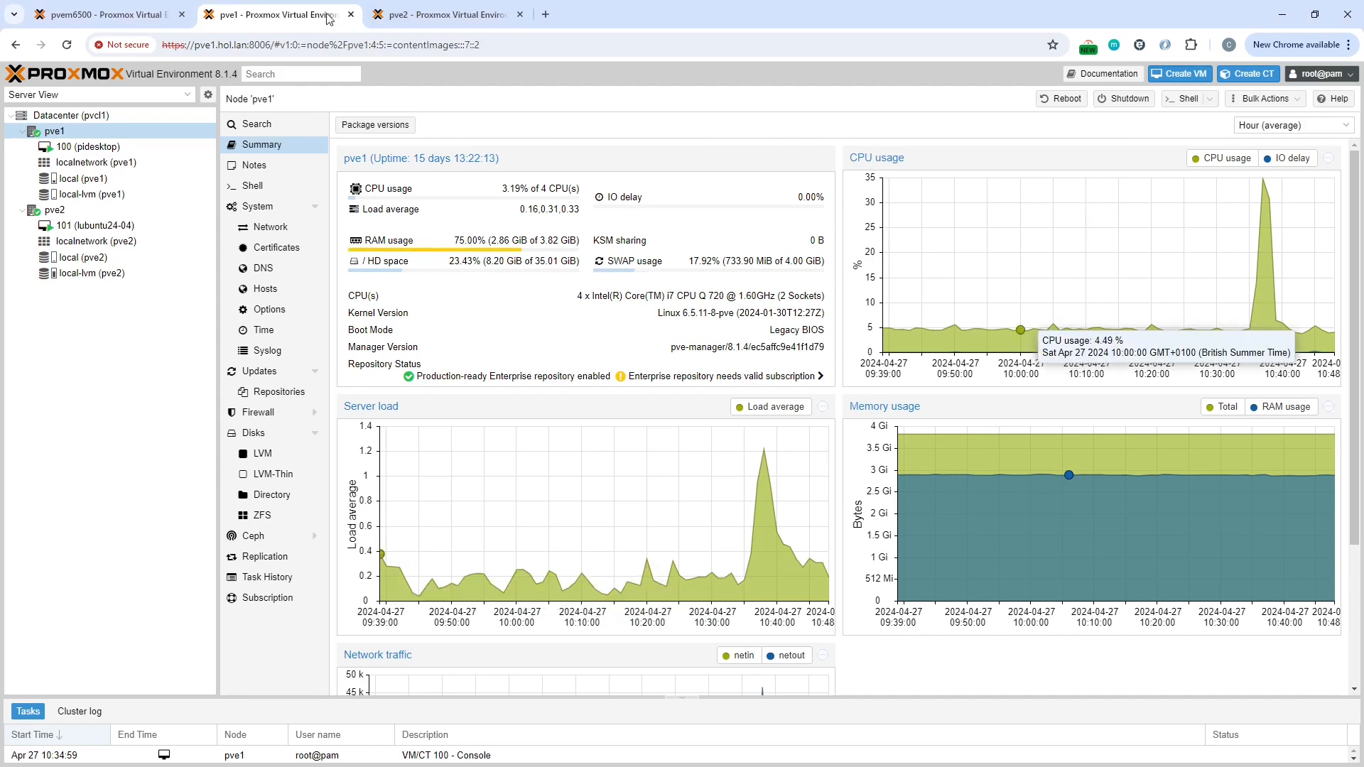
Step: Open the console of VM 101 (lubuntu24-04) on pve2 and stop the running ping in its terminal
{"action": "left_click", "coordinate": [82, 226]}
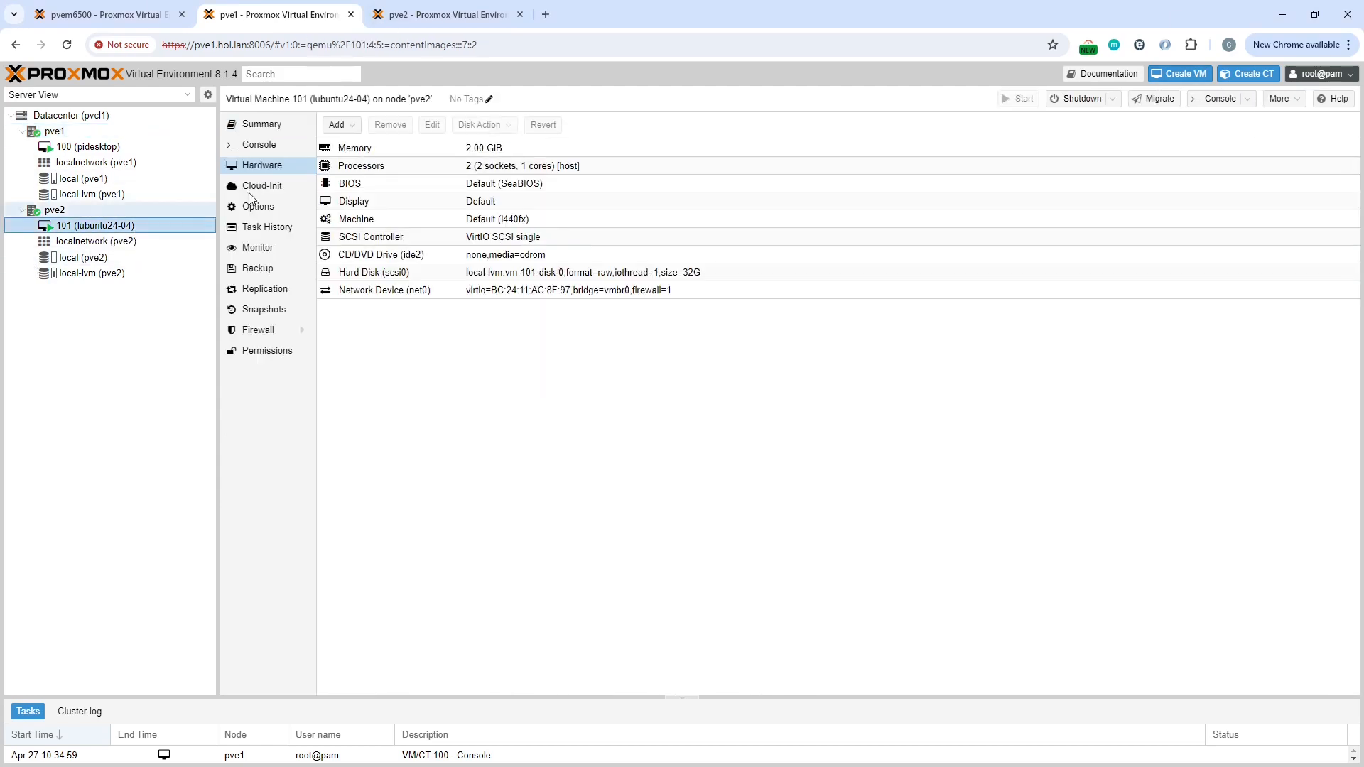
{"action": "left_click", "coordinate": [1209, 100]}
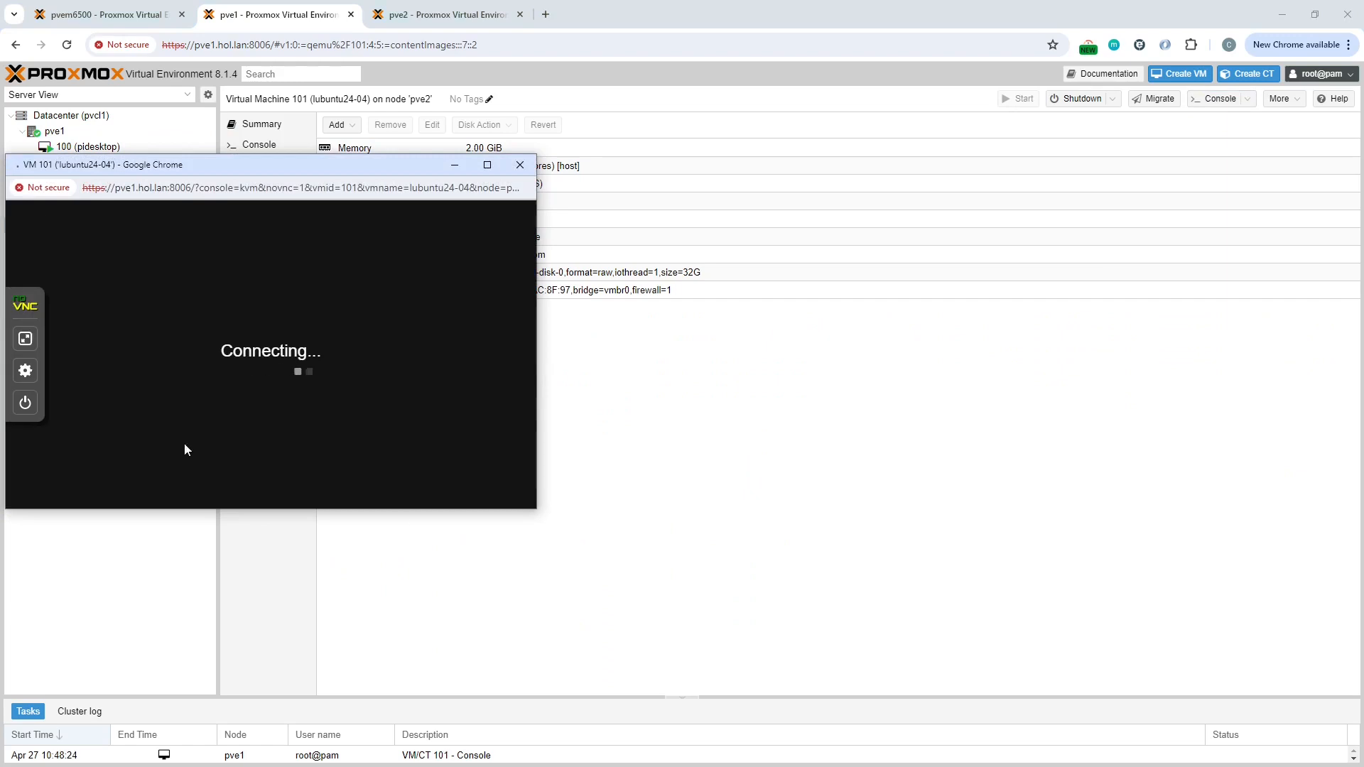
{"action": "left_click_drag", "start_coordinate": [216, 163], "coordinate": [659, 177]}
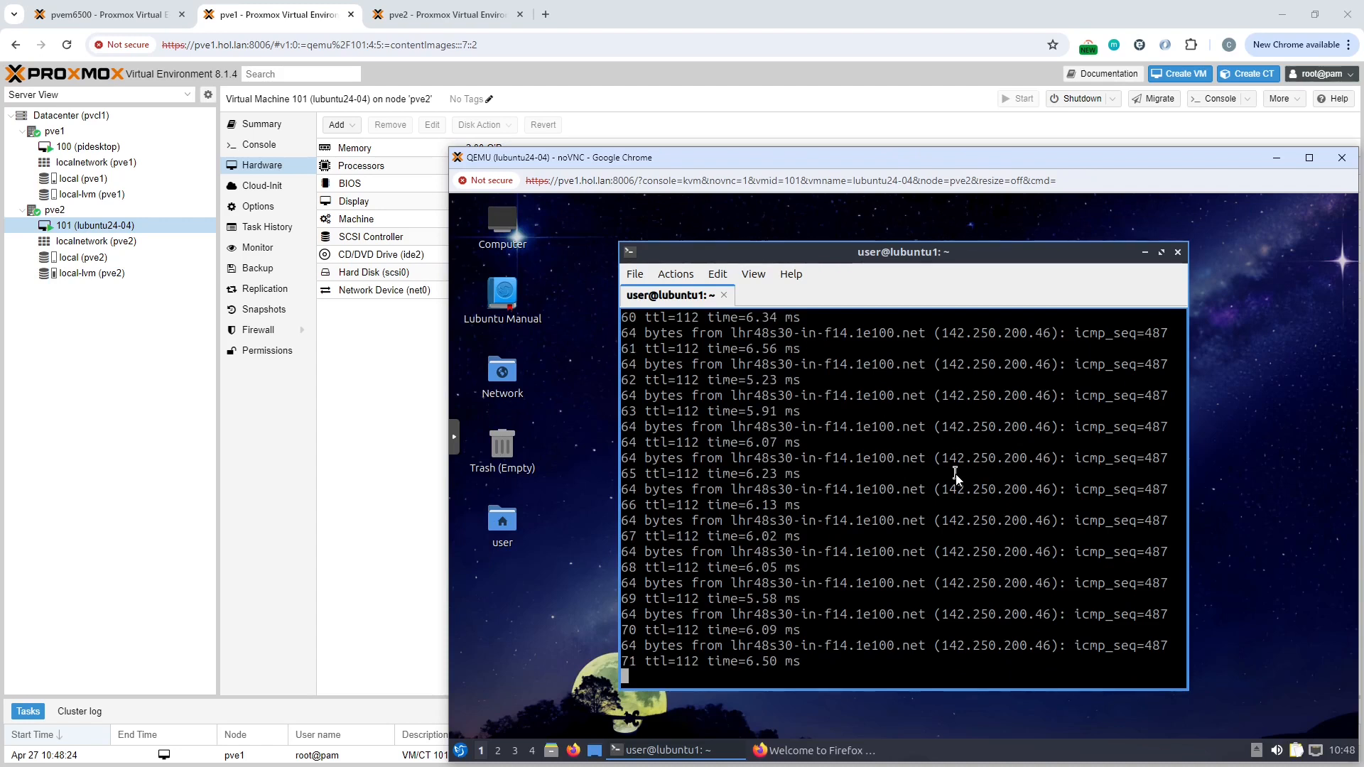
{"action": "key", "text": "ctrl+c"}
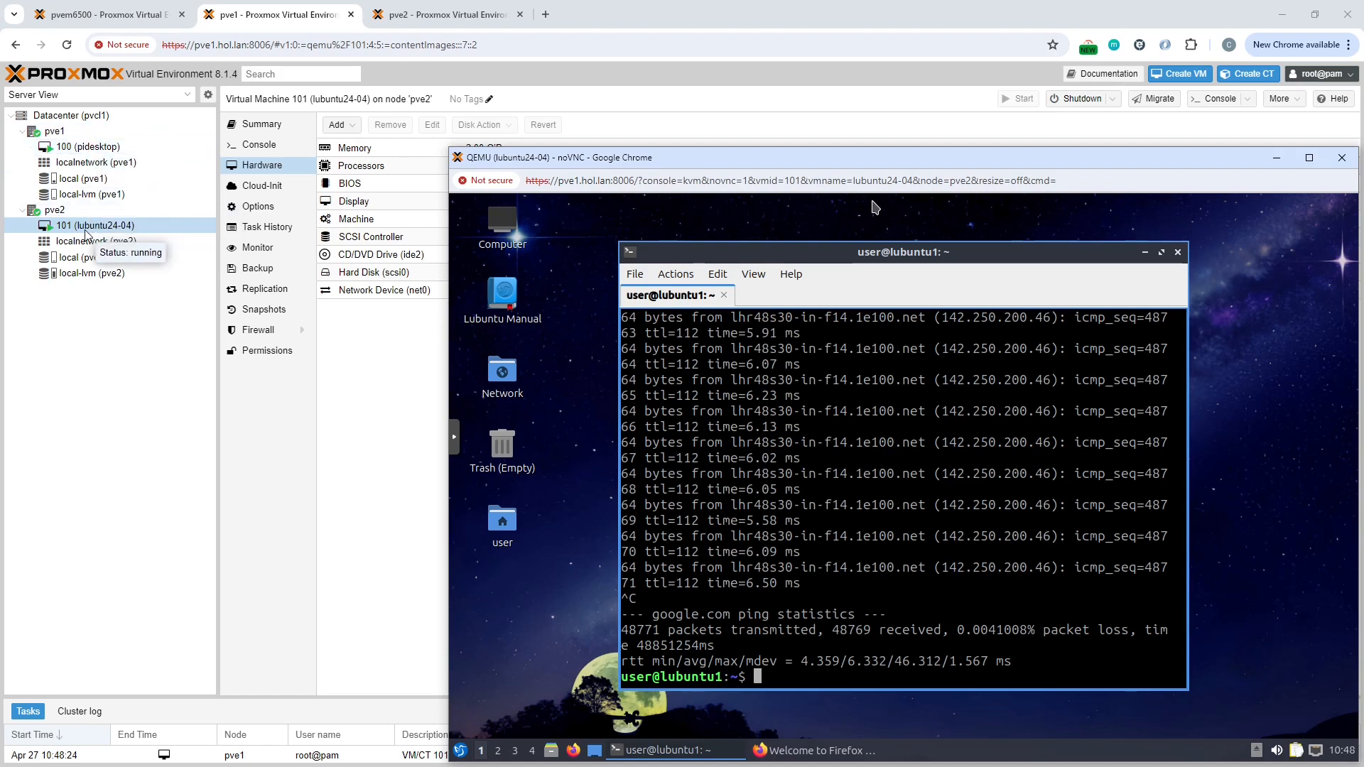
{"action": "left_click_drag", "start_coordinate": [958, 161], "coordinate": [842, 111]}
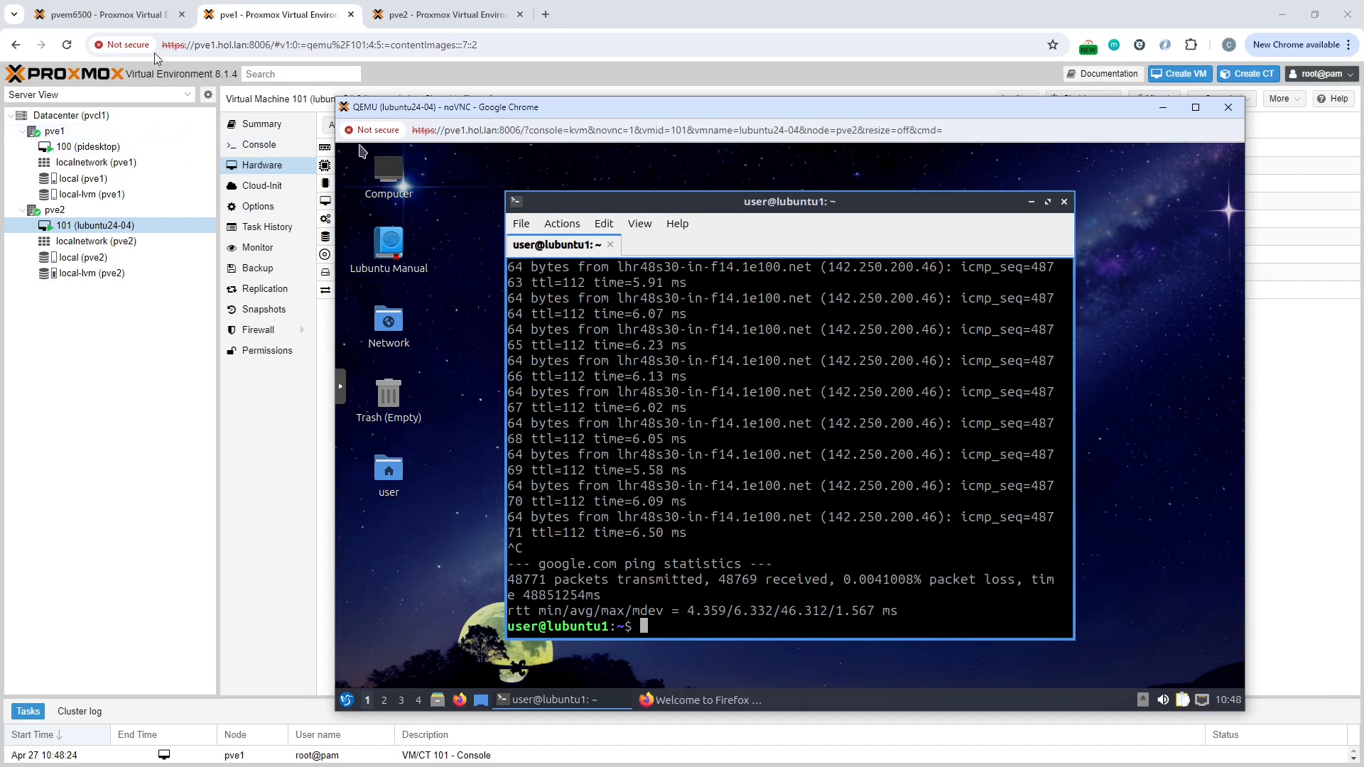
Step: On the pvem6500 host, stop VM 100 (pve1) immediately, confirming the stop
{"action": "left_click", "coordinate": [127, 15]}
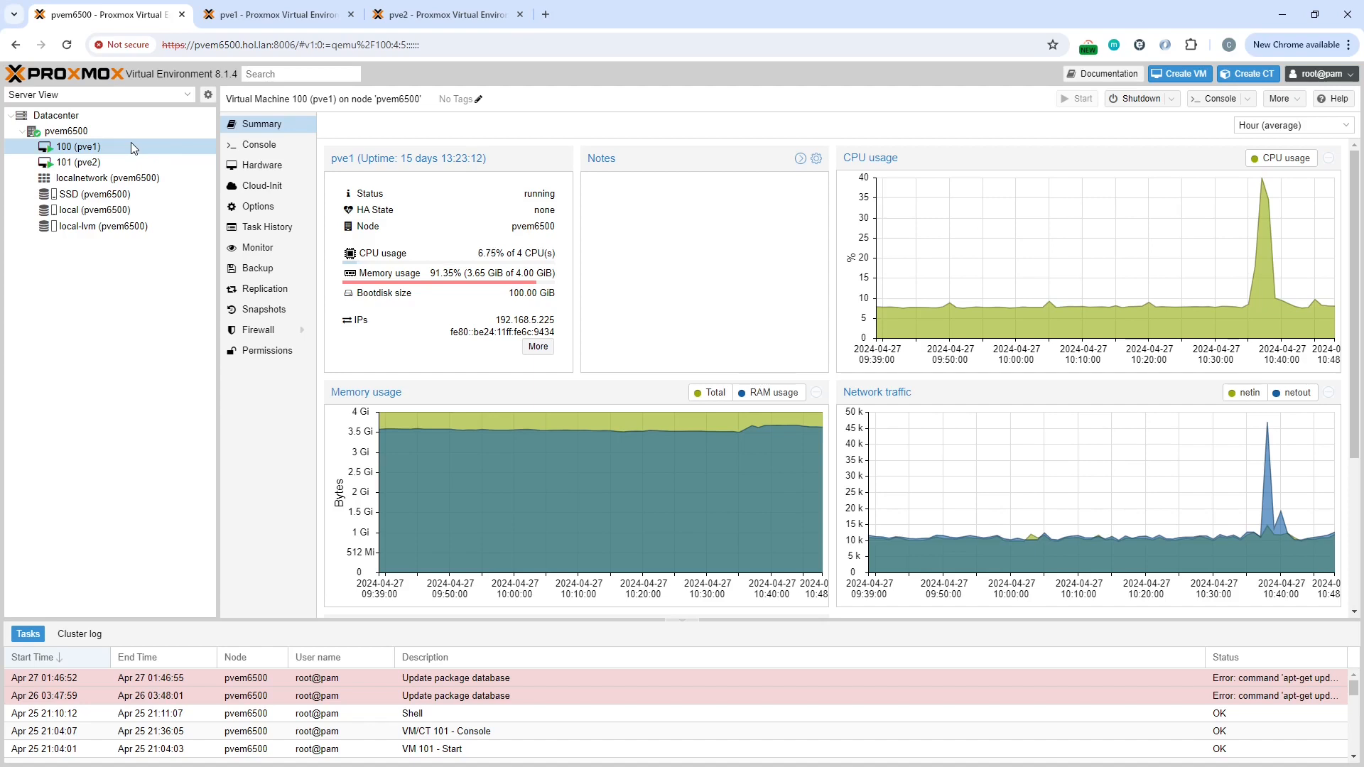
{"action": "left_click", "coordinate": [1172, 101]}
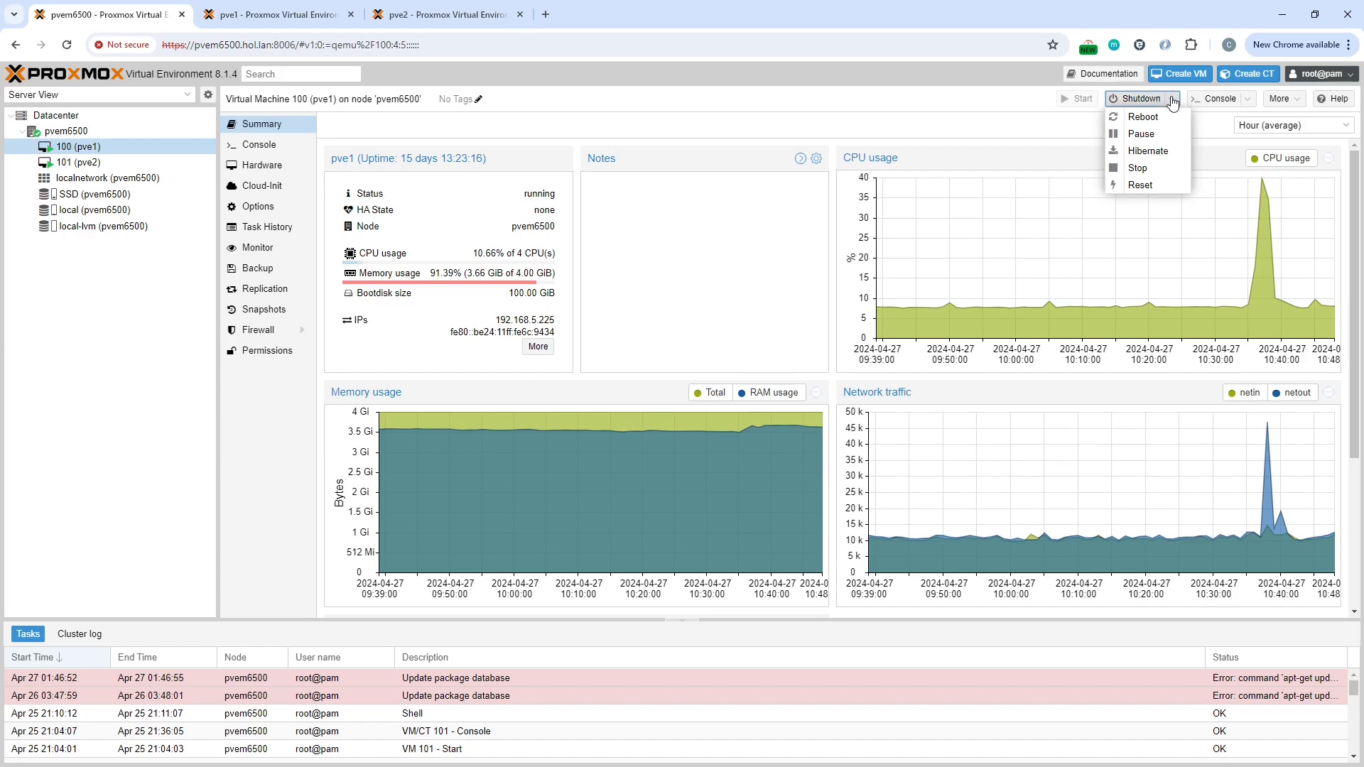
{"action": "left_click", "coordinate": [1138, 168]}
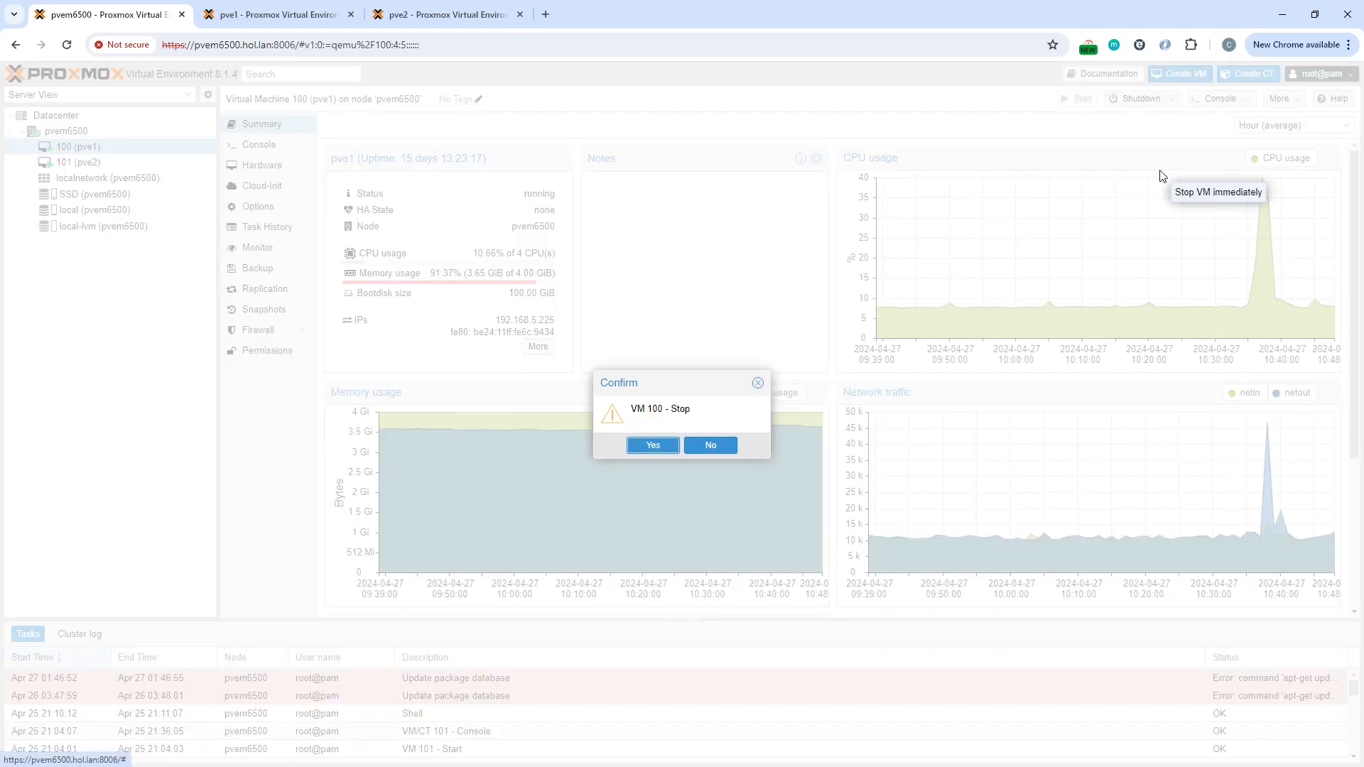
{"action": "left_click", "coordinate": [653, 447]}
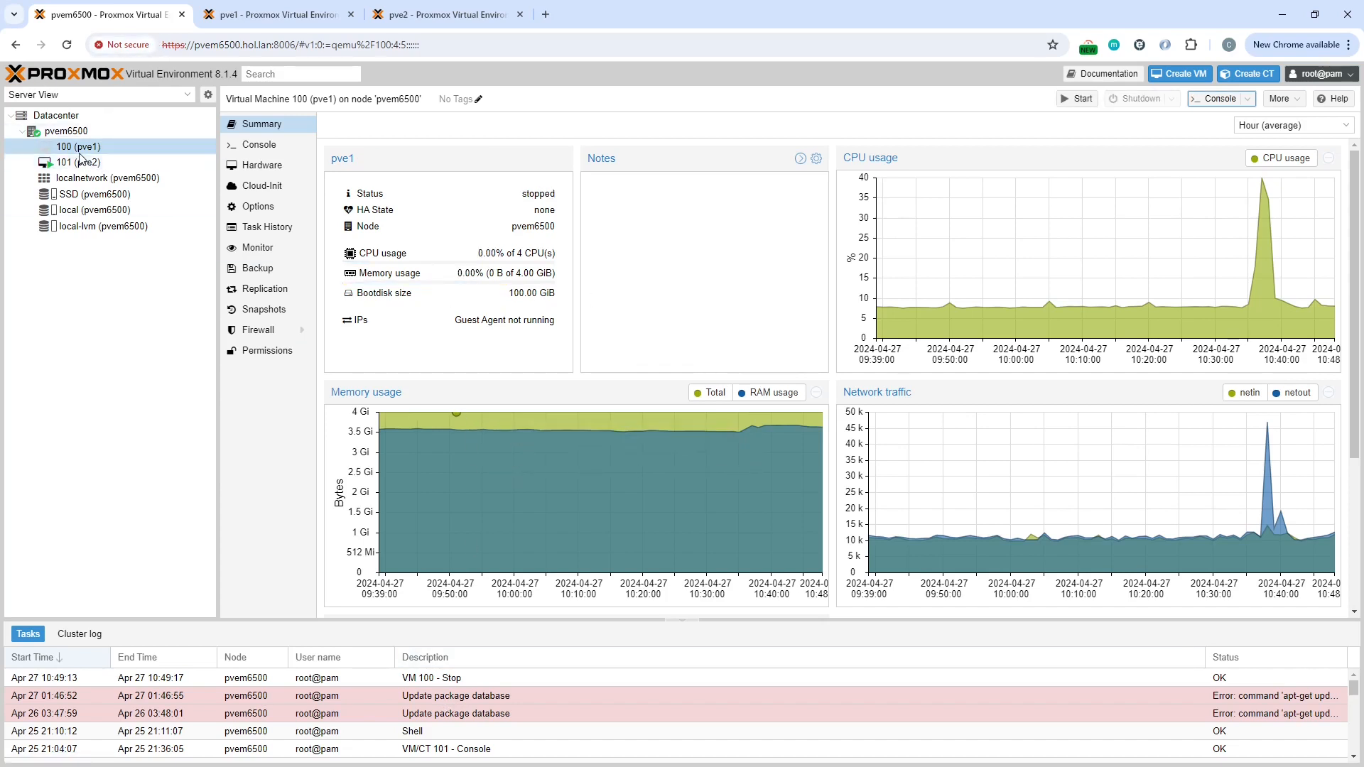
Step: Browse pve1's storages in the pve1 interface and reload the page
{"action": "left_click", "coordinate": [277, 13]}
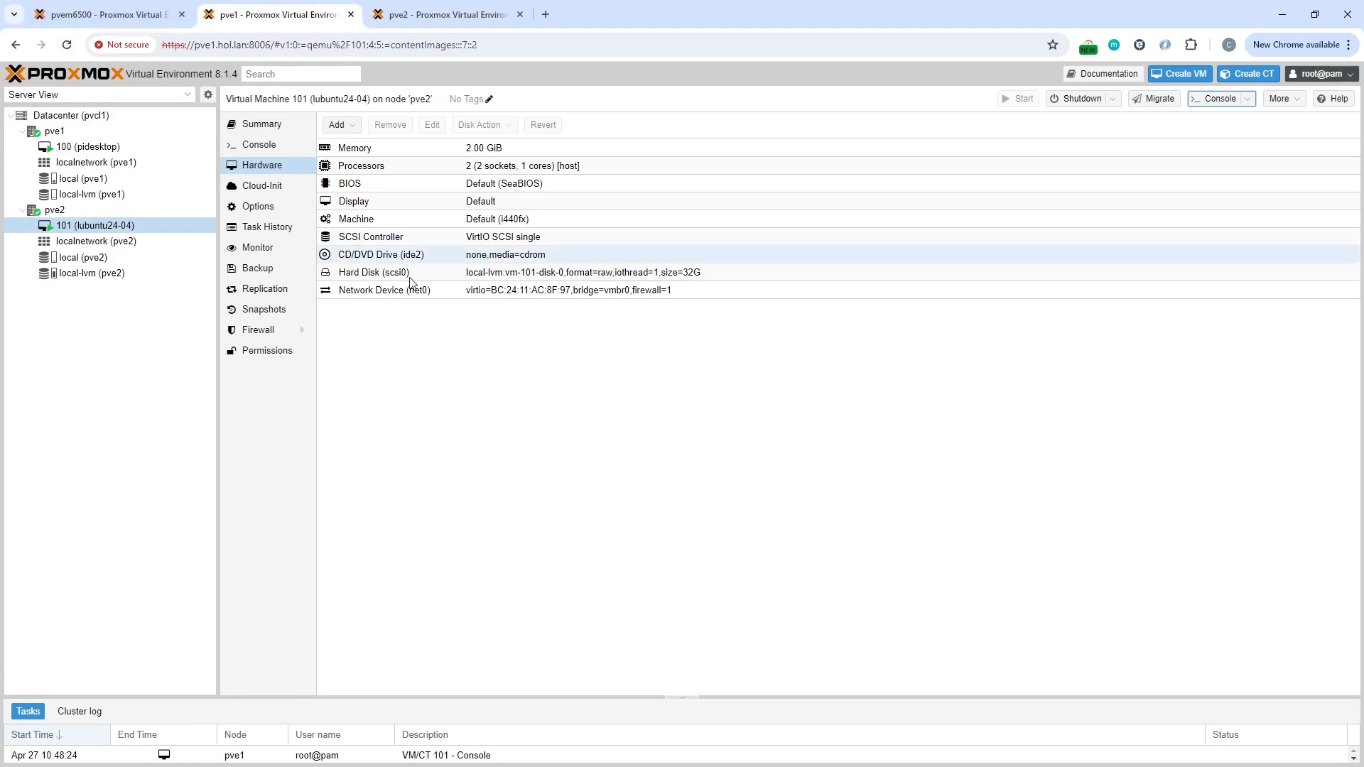
{"action": "left_click", "coordinate": [83, 178]}
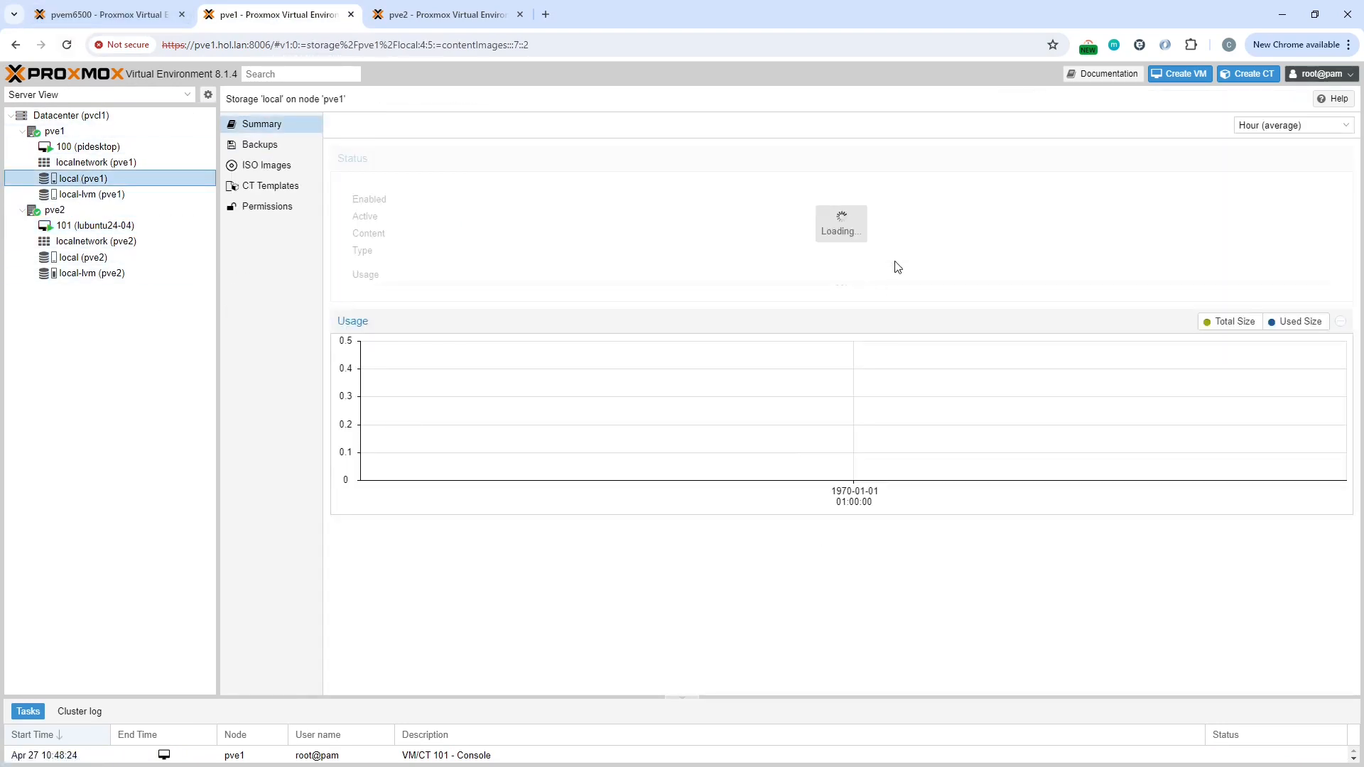
{"action": "left_click", "coordinate": [85, 162]}
{"action": "left_click", "coordinate": [84, 194]}
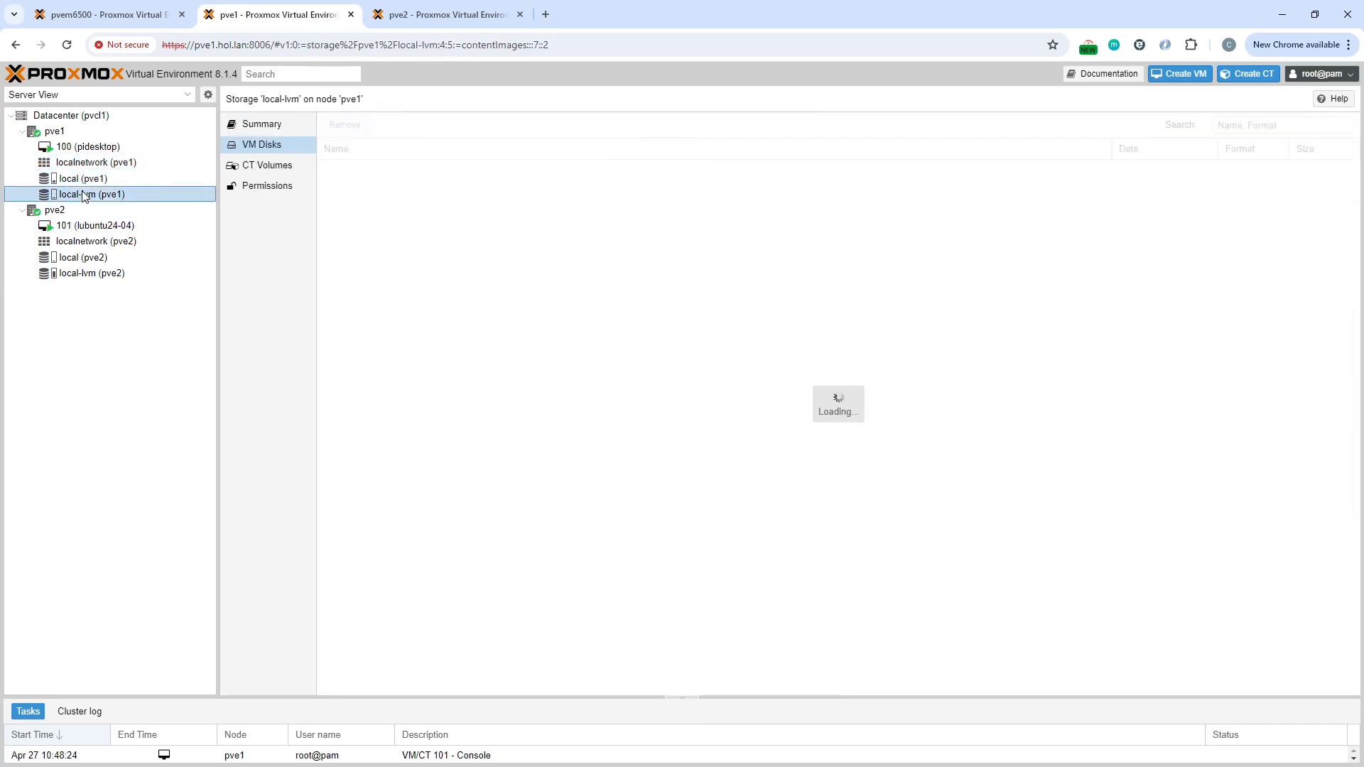
{"action": "left_click", "coordinate": [83, 178]}
{"action": "left_click", "coordinate": [64, 48]}
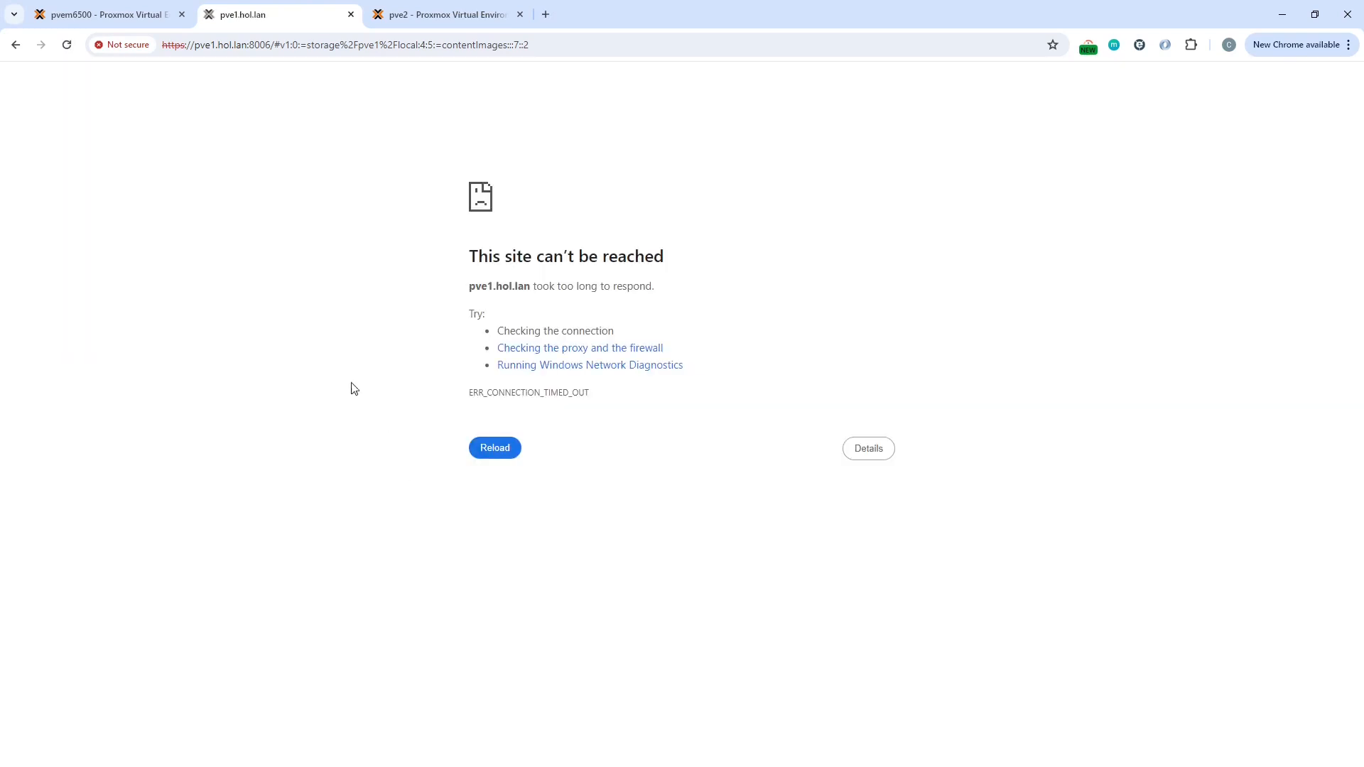
Step: Examine the cluster's datacenter summary and both nodes' guests from the pve2 interface
{"action": "left_click", "coordinate": [455, 16]}
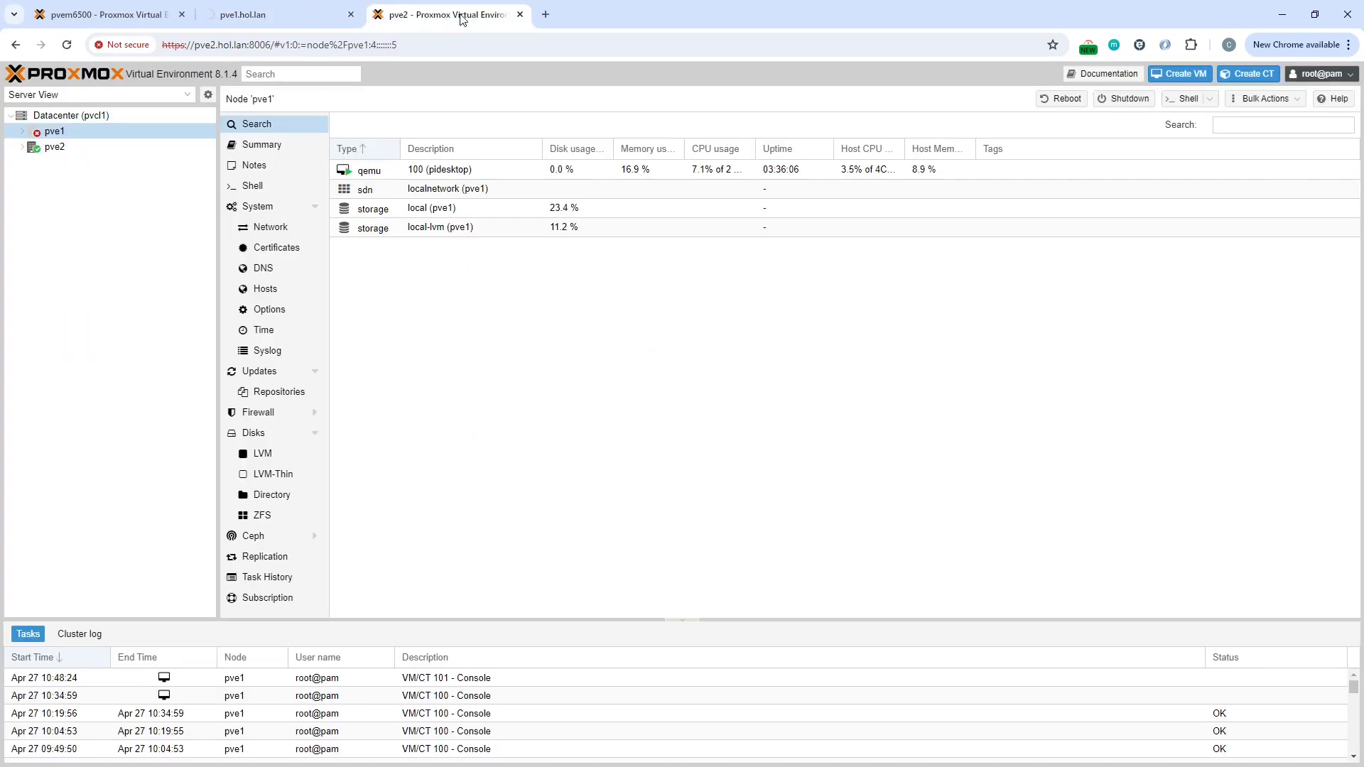
{"action": "left_click", "coordinate": [66, 142]}
{"action": "left_click", "coordinate": [71, 131]}
{"action": "left_click", "coordinate": [77, 117]}
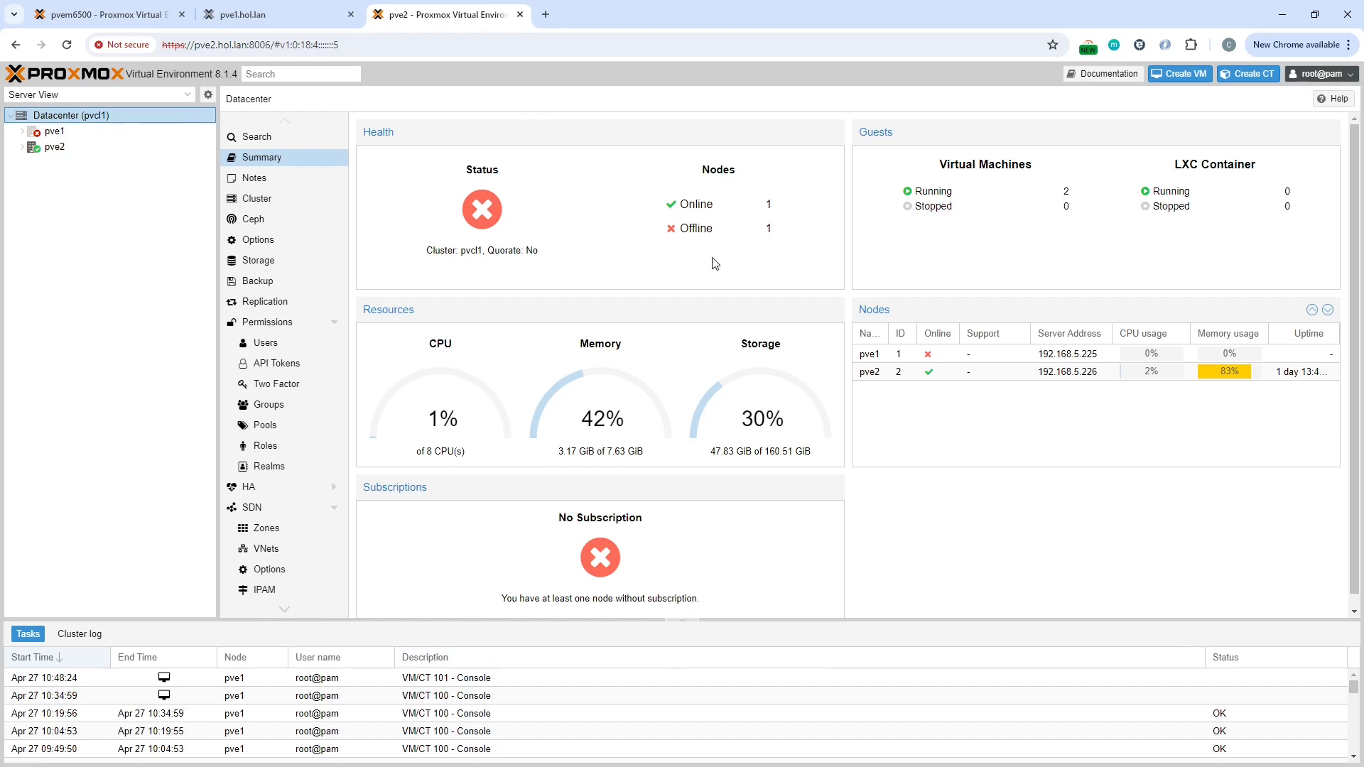
{"action": "left_click", "coordinate": [22, 132]}
{"action": "left_click", "coordinate": [96, 146]}
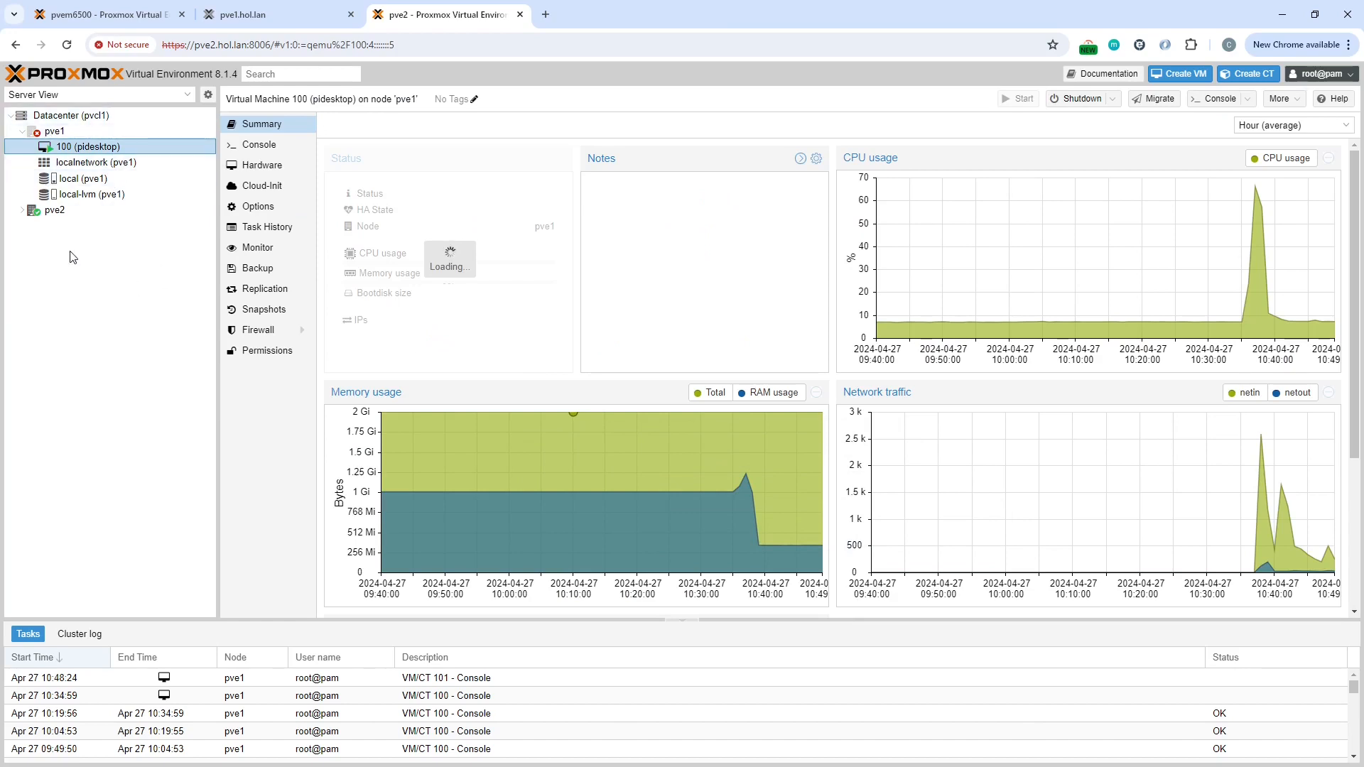
{"action": "left_click", "coordinate": [22, 210]}
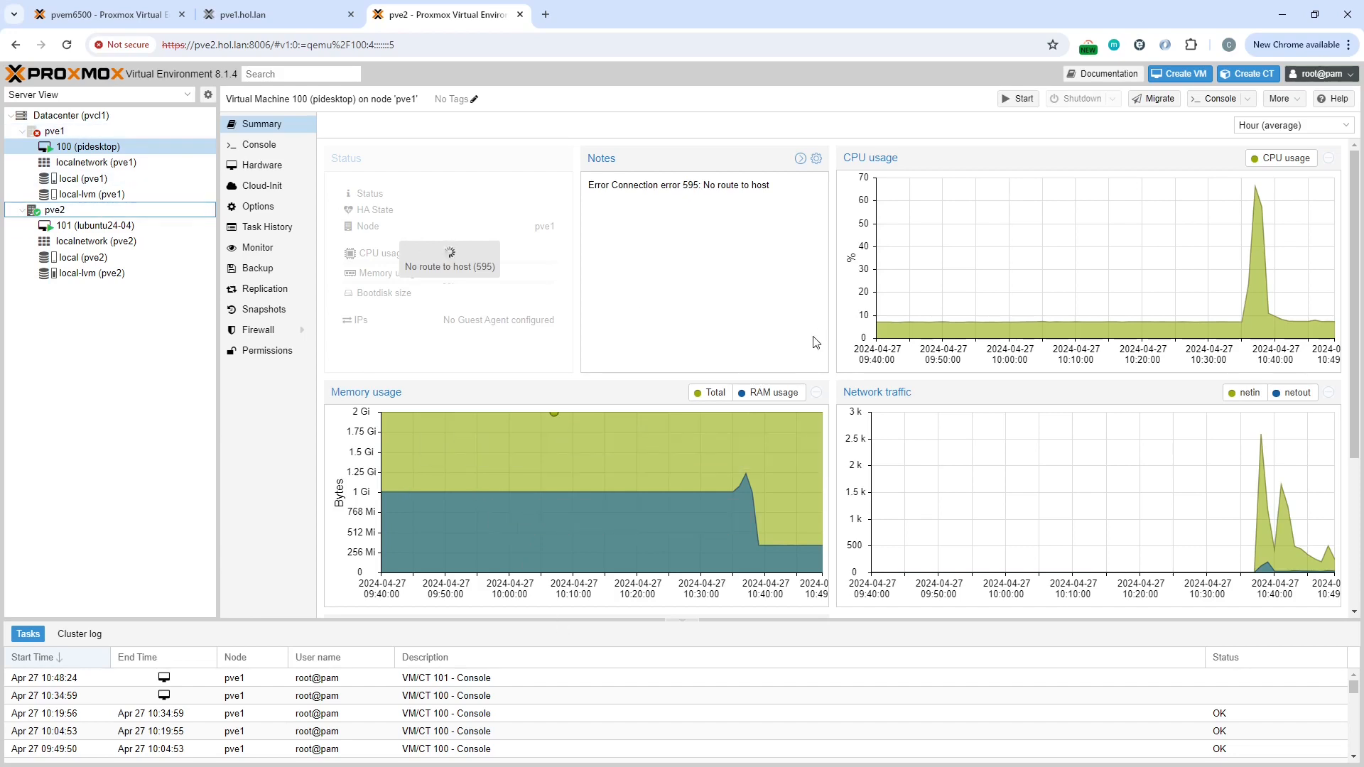
{"action": "left_click", "coordinate": [106, 226]}
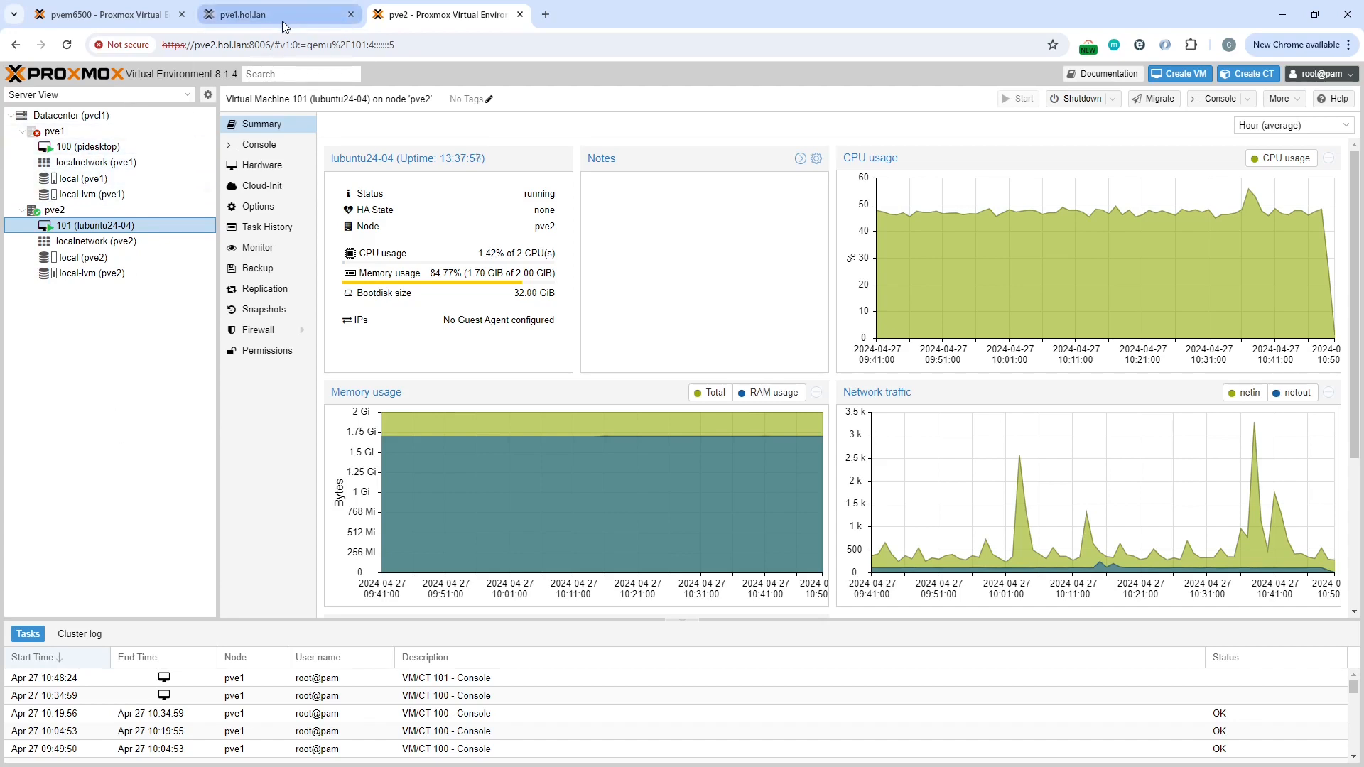
Step: Start VM 100 (pve1) on the pvem6500 host and reload the pve1 web interface
{"action": "left_click", "coordinate": [94, 19]}
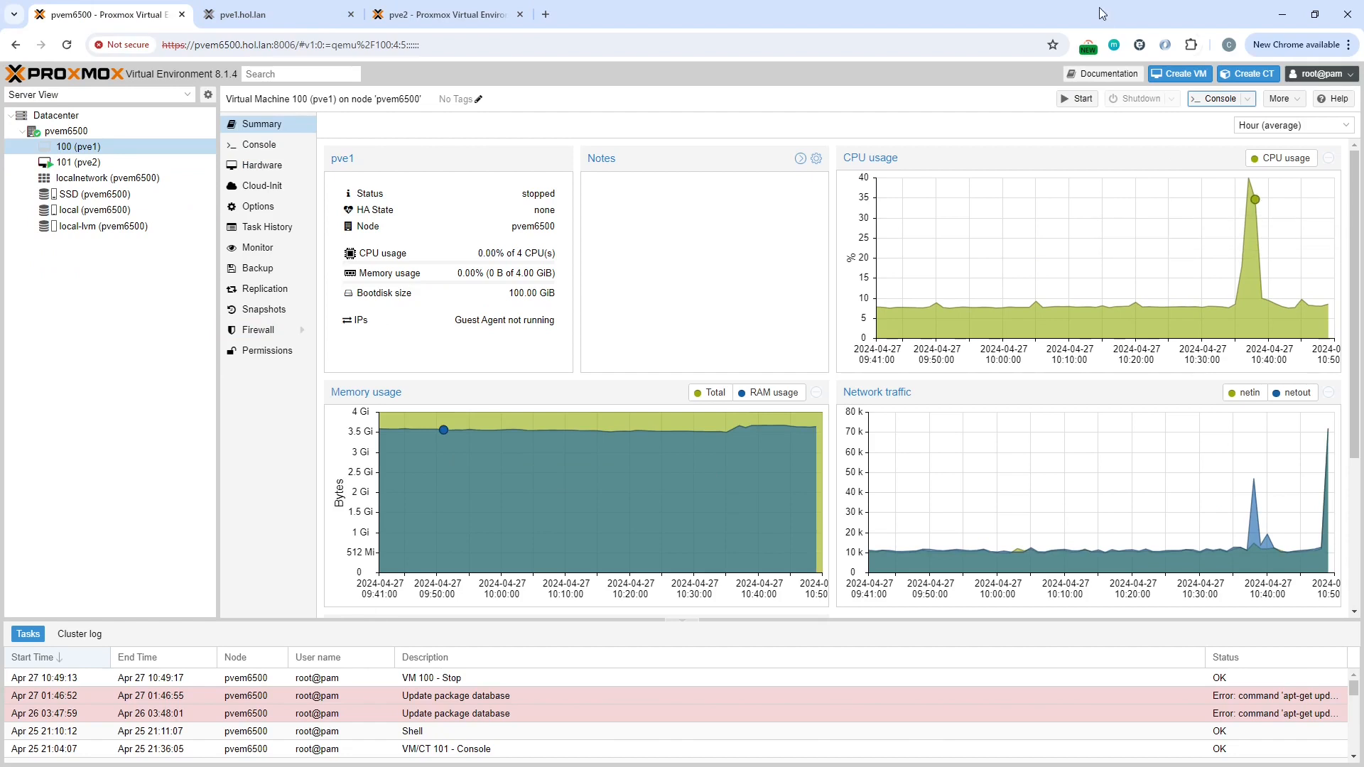
{"action": "left_click", "coordinate": [1079, 98]}
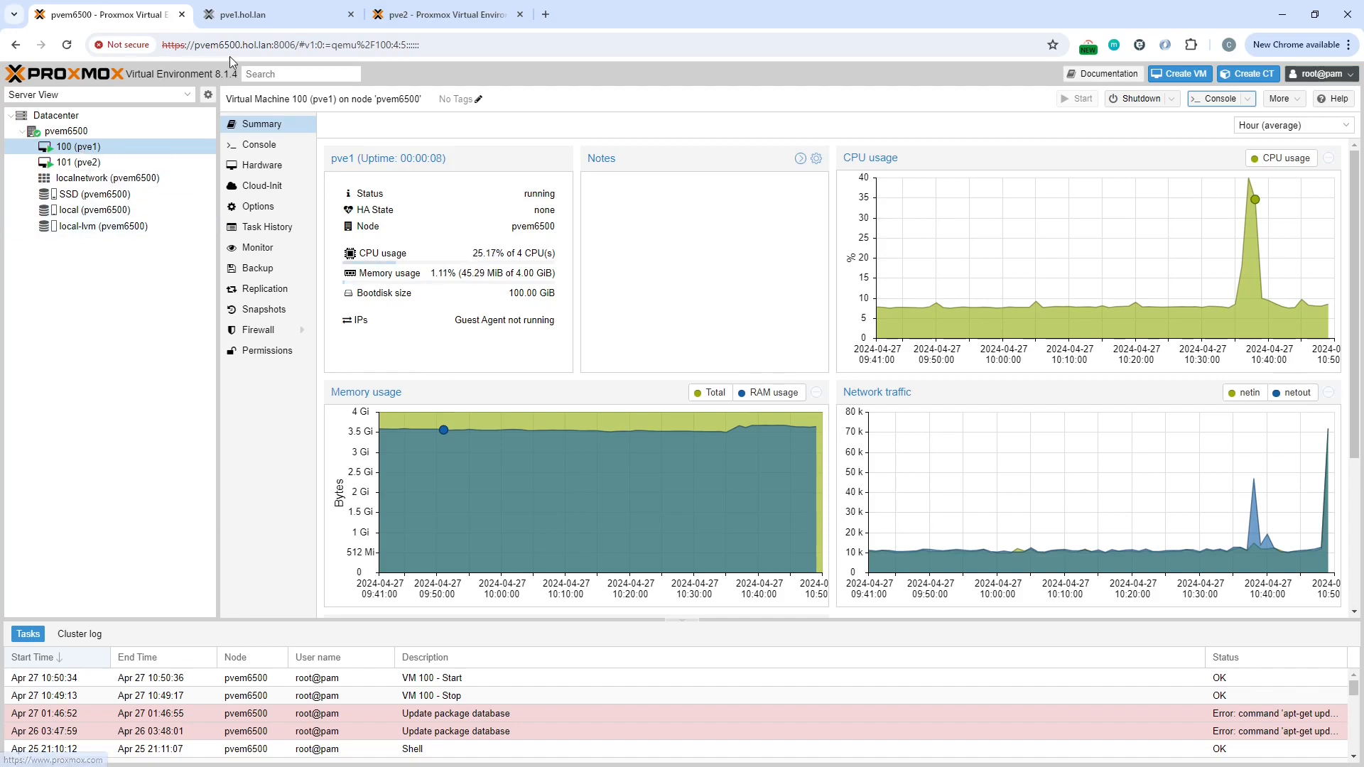
{"action": "left_click", "coordinate": [277, 15]}
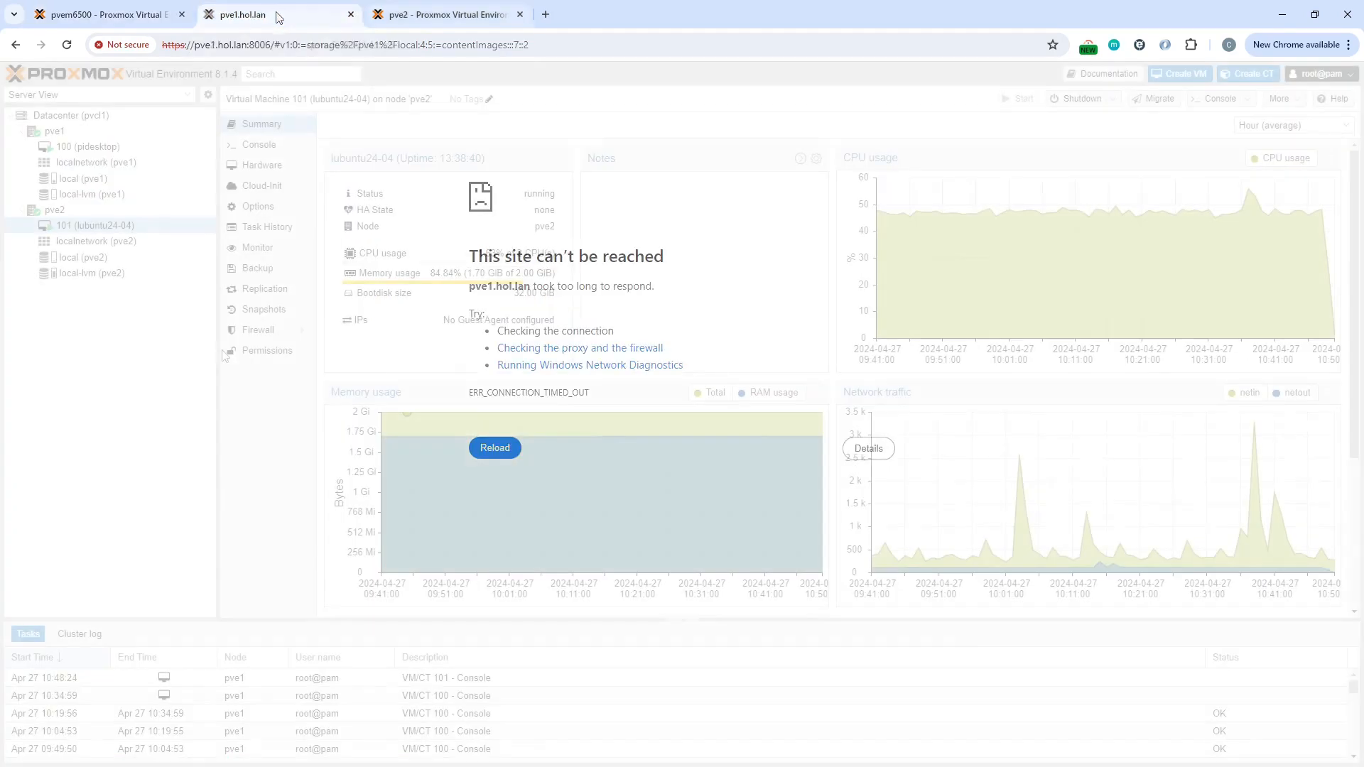
{"action": "left_click", "coordinate": [440, 14]}
{"action": "left_click", "coordinate": [315, 15]}
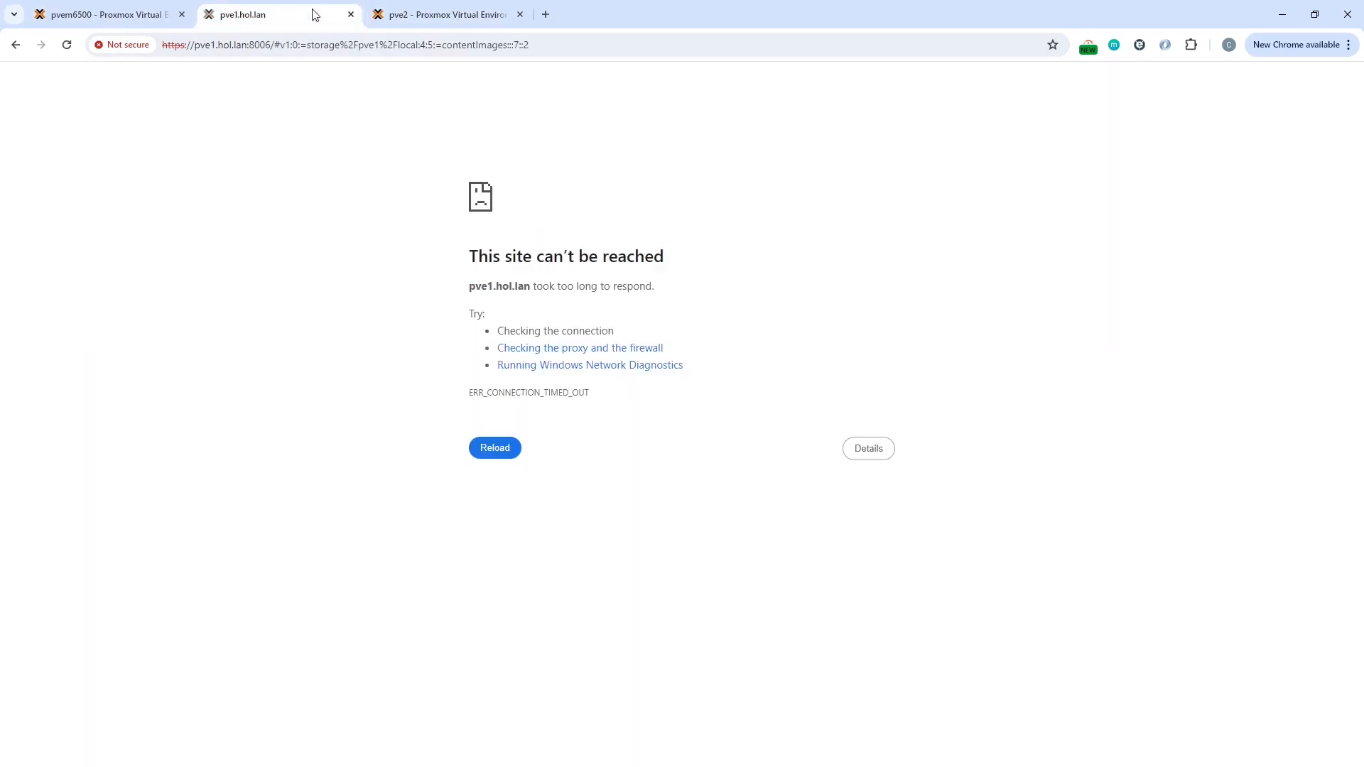
{"action": "left_click", "coordinate": [67, 45]}
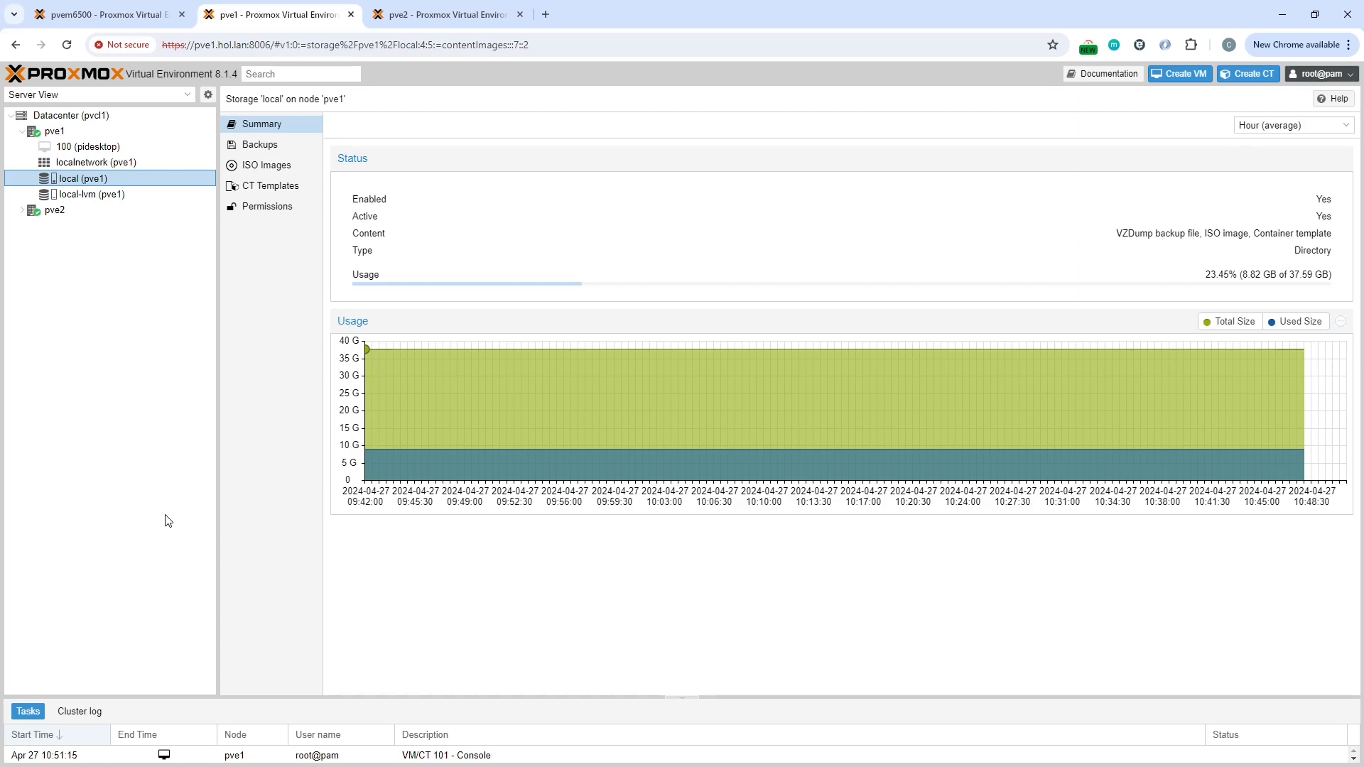
Step: Start VM 100 (pidesktop) on pve1 and watch it boot in its console window before closing it
{"action": "left_click", "coordinate": [137, 154]}
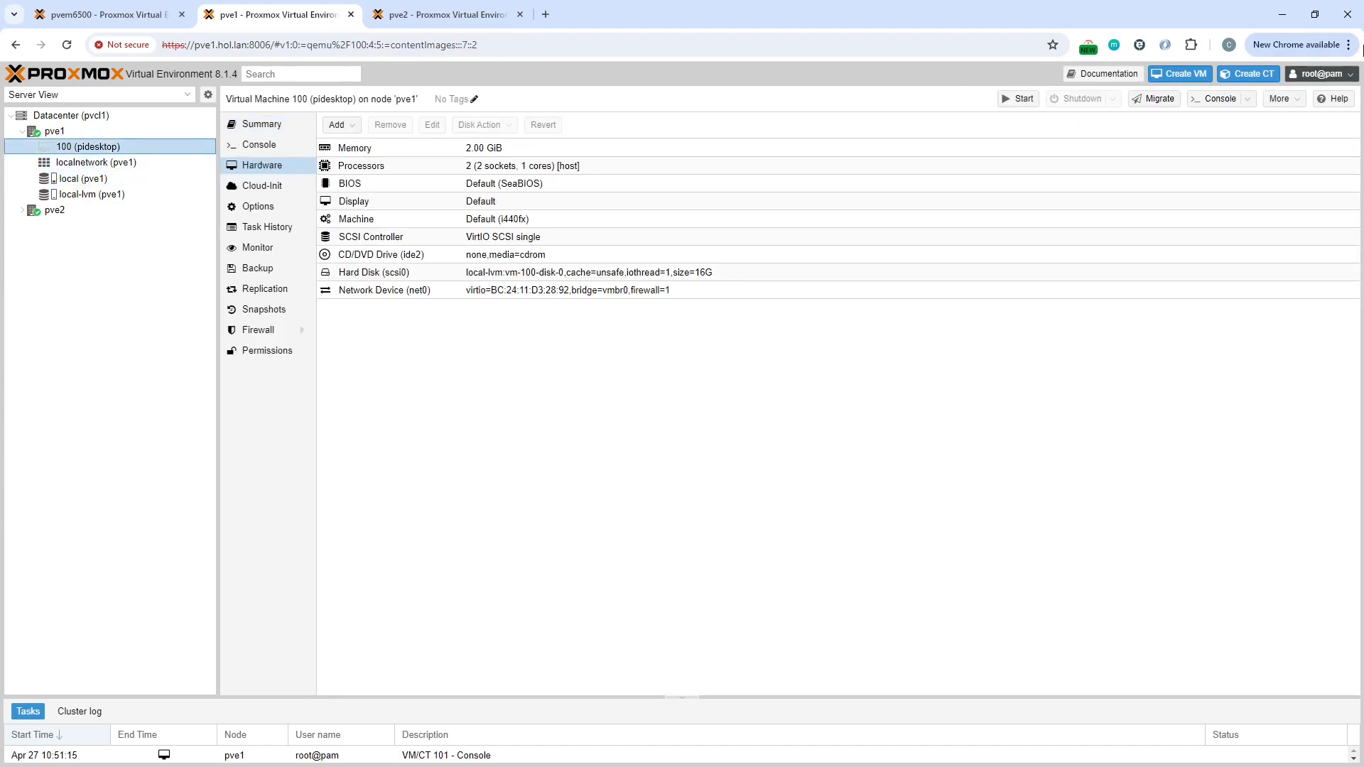
{"action": "left_click", "coordinate": [1017, 98]}
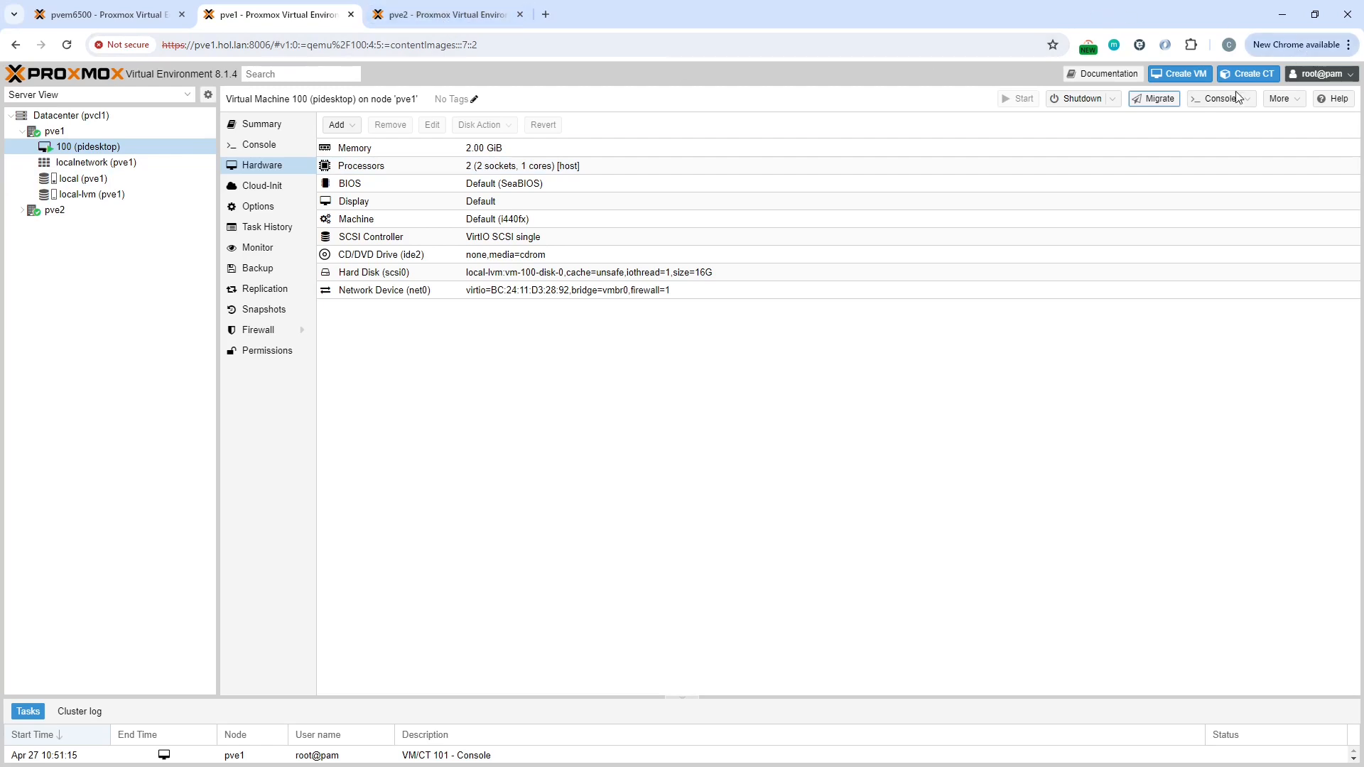
{"action": "left_click", "coordinate": [1208, 100]}
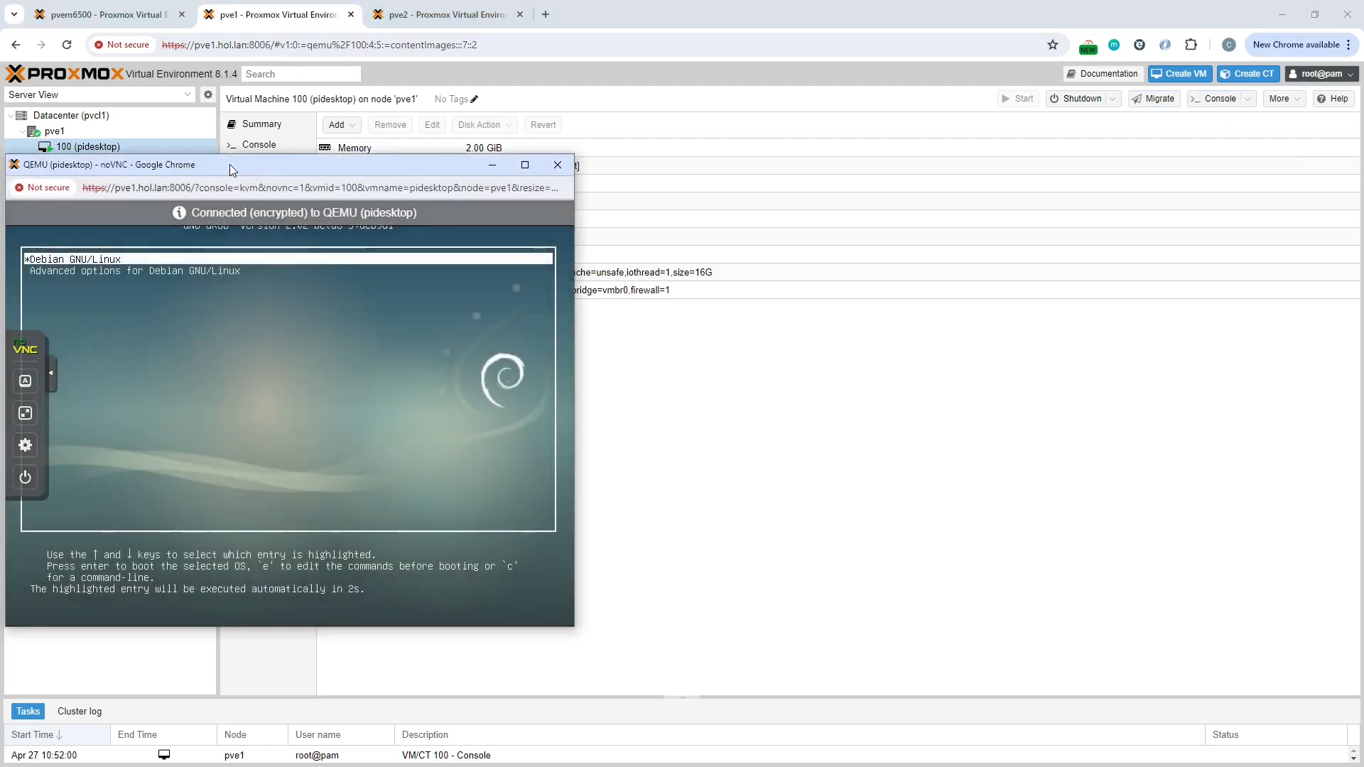
{"action": "left_click_drag", "start_coordinate": [228, 164], "coordinate": [392, 173]}
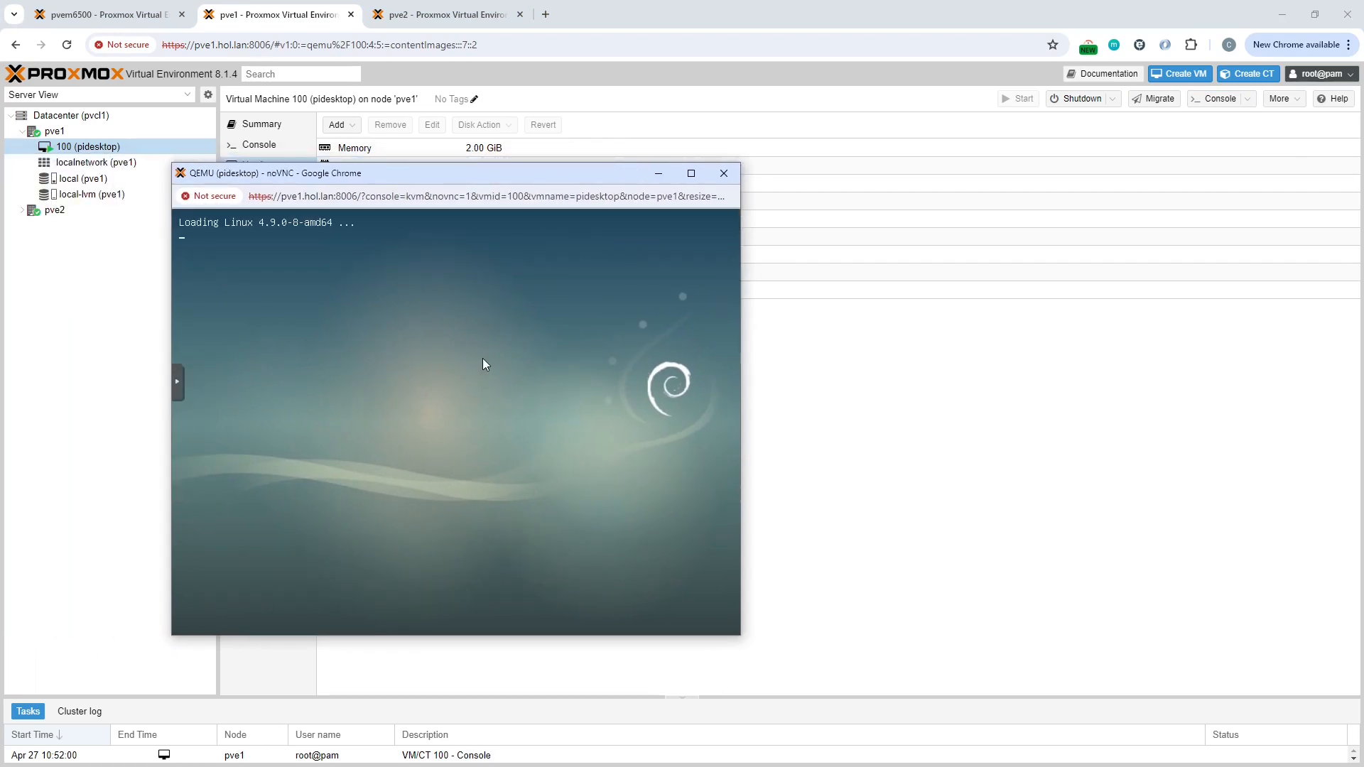
{"action": "left_click_drag", "start_coordinate": [395, 170], "coordinate": [539, 166]}
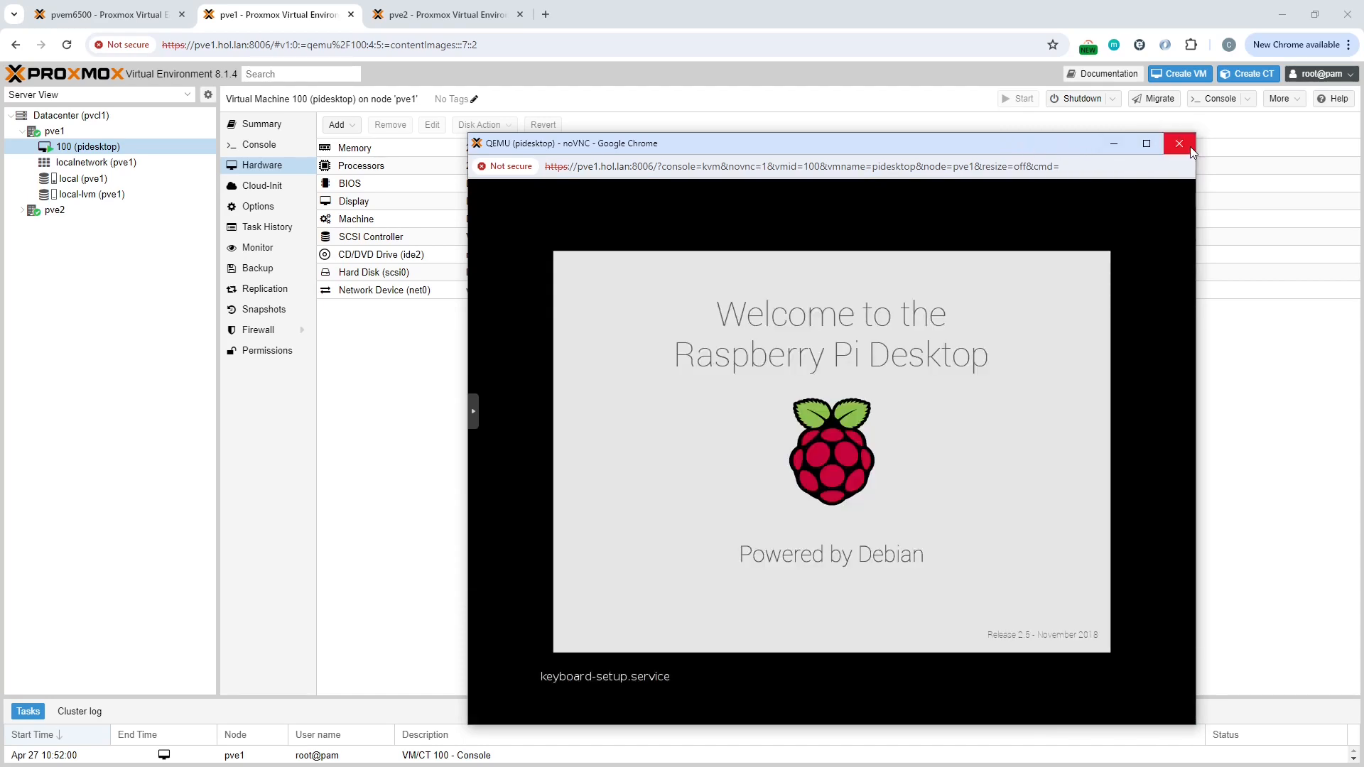
{"action": "left_click", "coordinate": [1179, 144]}
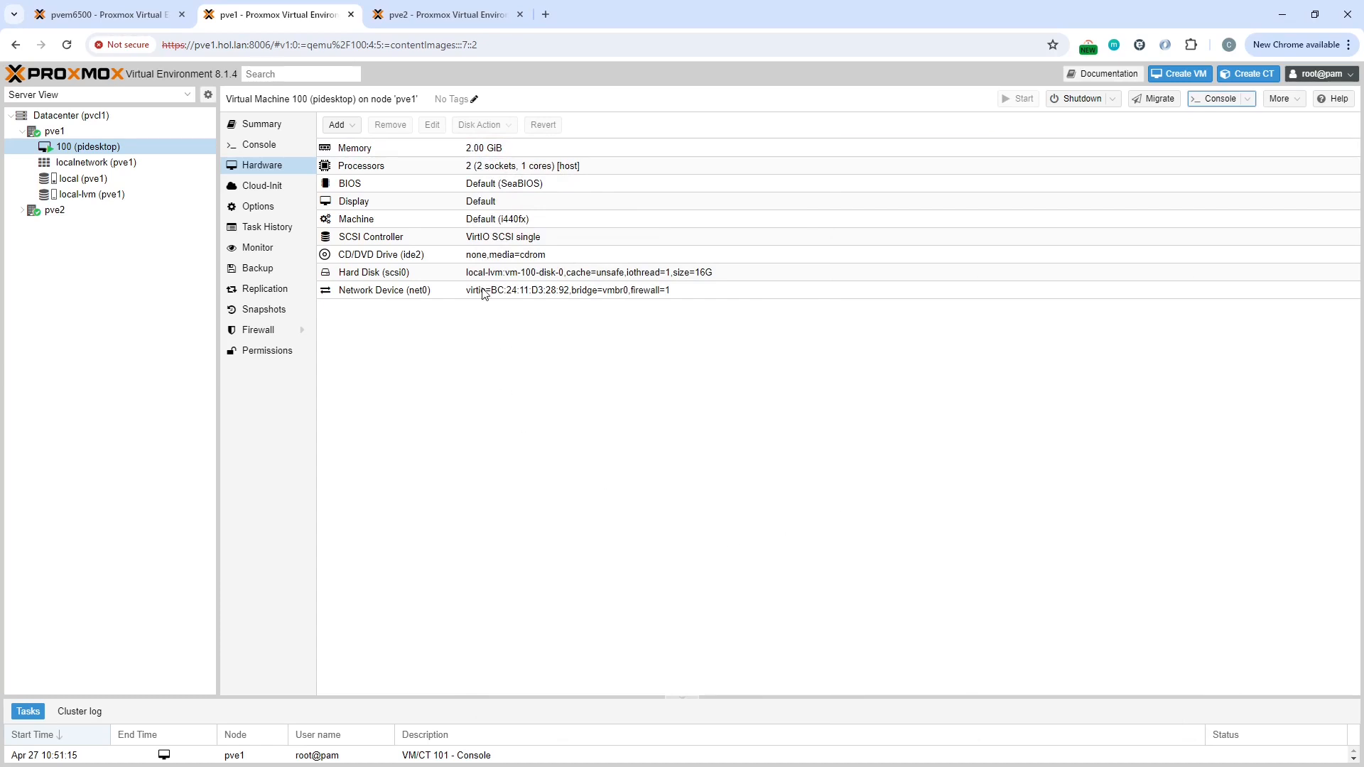
Step: Compare the ISO images stored in the local storage of pve1 and pve2
{"action": "left_click", "coordinate": [103, 182]}
{"action": "left_click", "coordinate": [266, 168]}
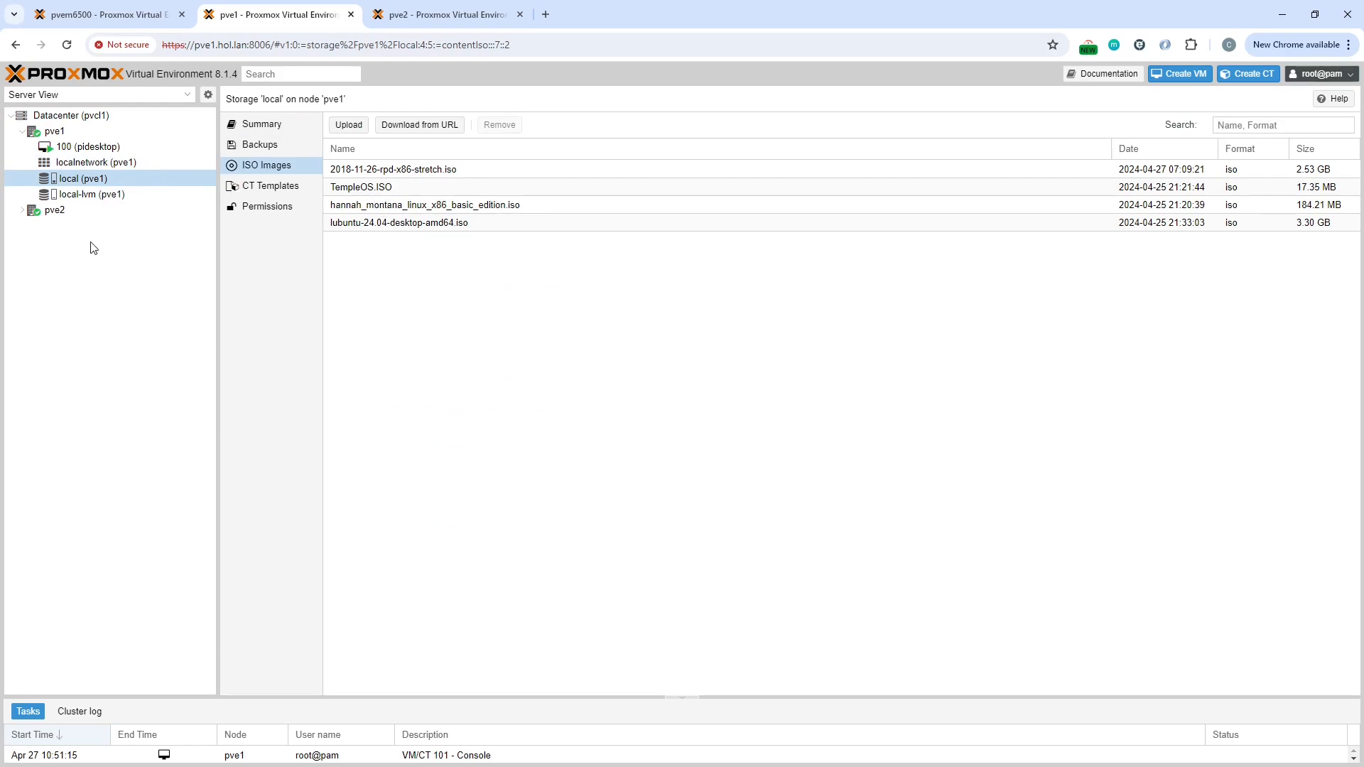
{"action": "left_click", "coordinate": [22, 210]}
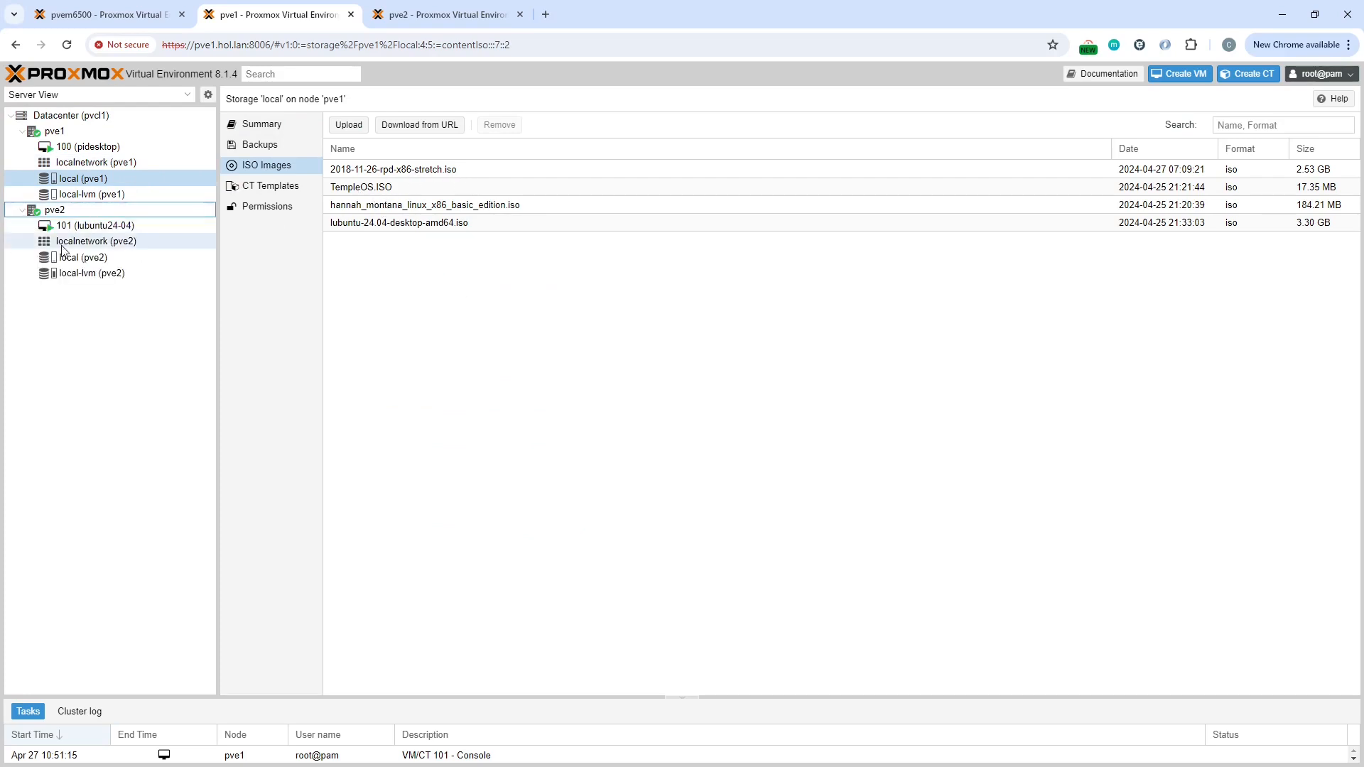
{"action": "left_click", "coordinate": [118, 265]}
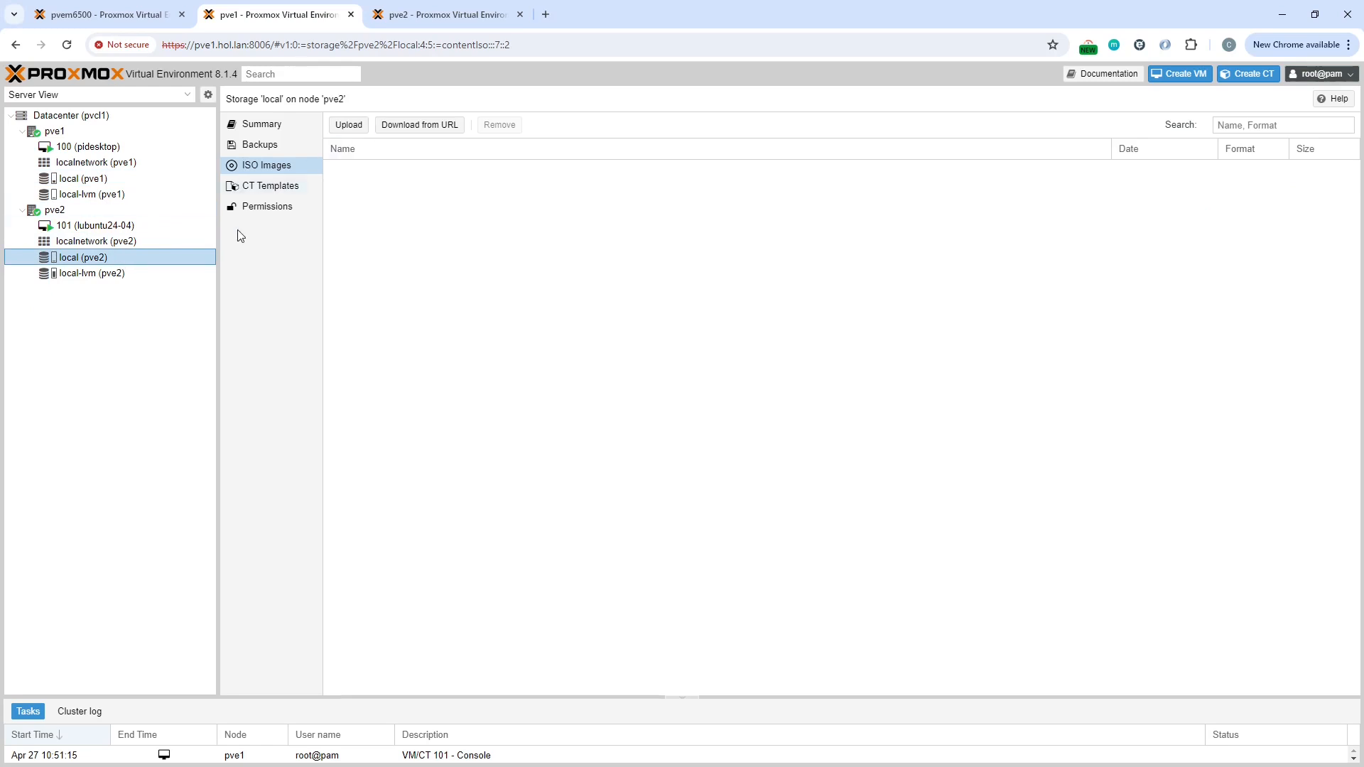
Step: Try to attach an ISO image from local storage to VM 101's CD/DVD drive, then cancel the edit
{"action": "left_click", "coordinate": [83, 229]}
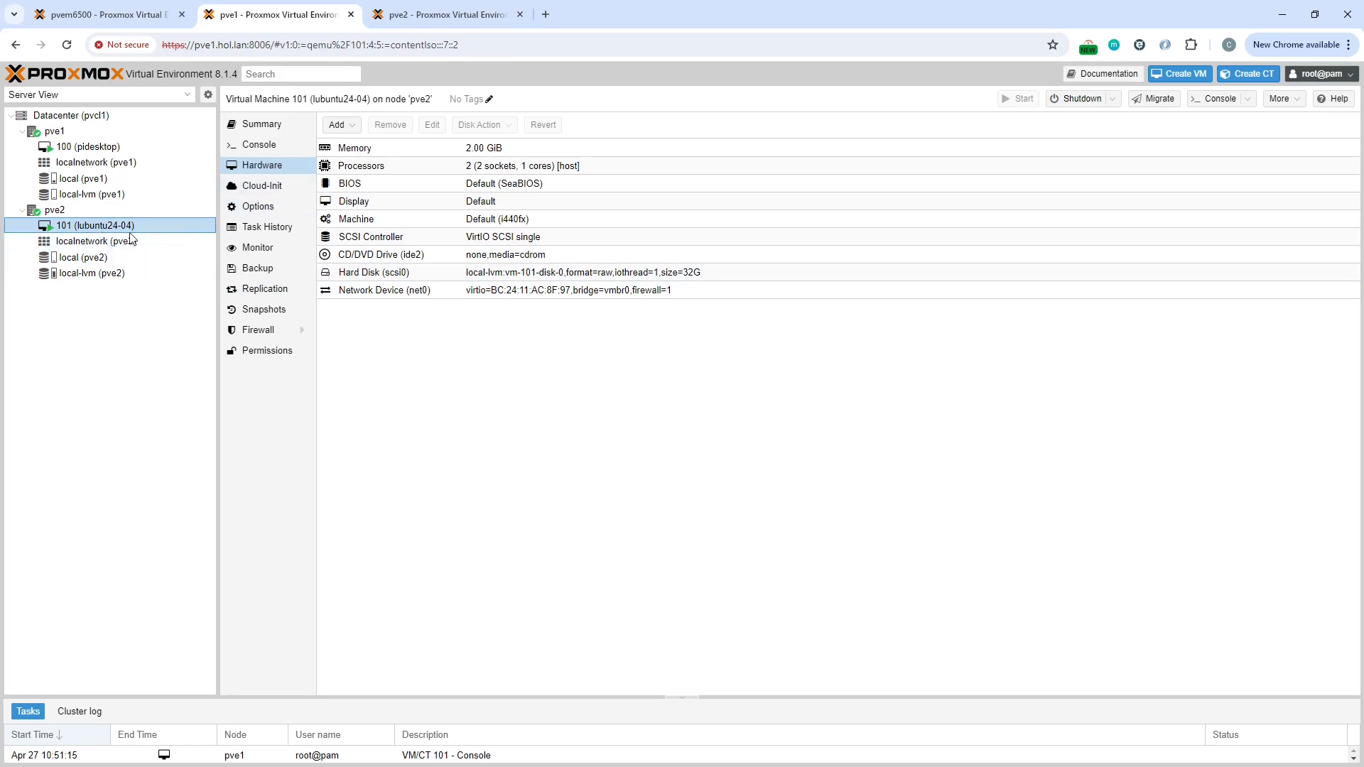
{"action": "left_click", "coordinate": [377, 260]}
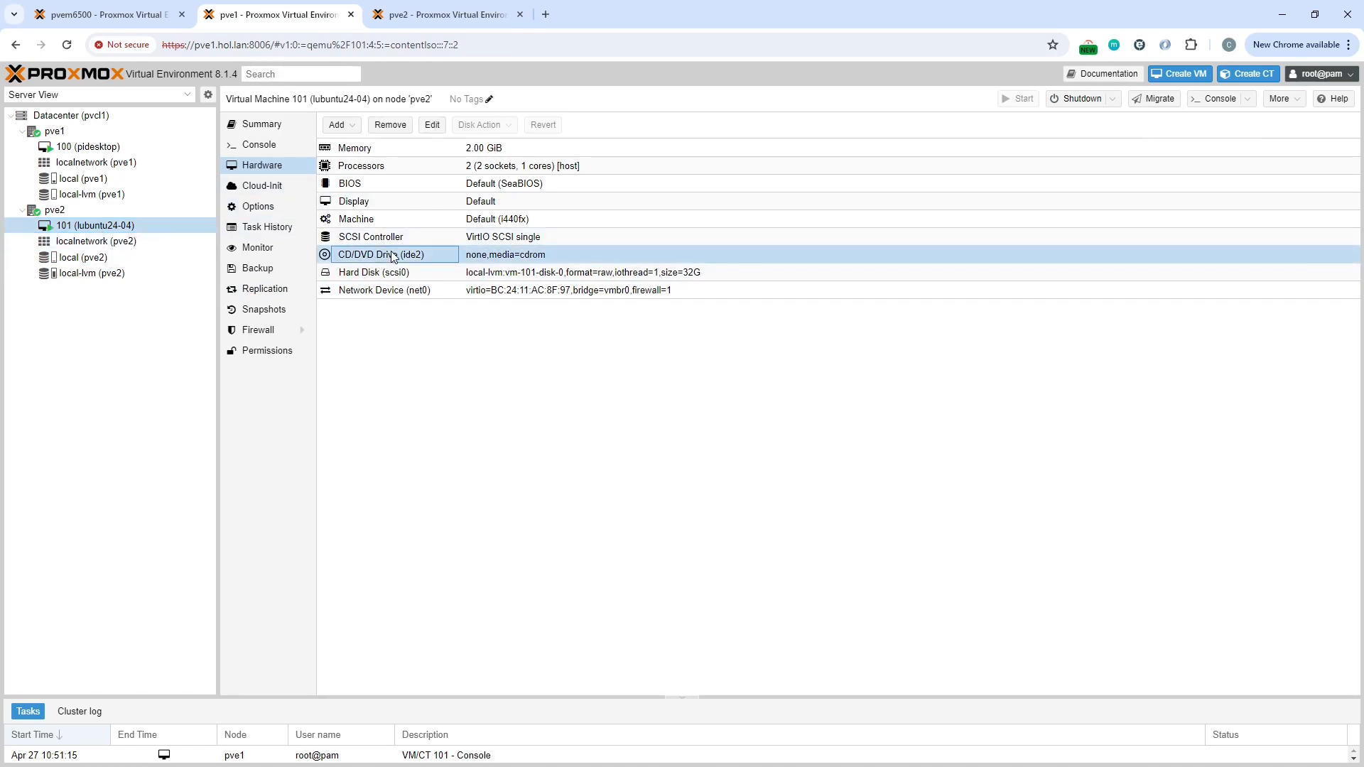
{"action": "left_click", "coordinate": [441, 126]}
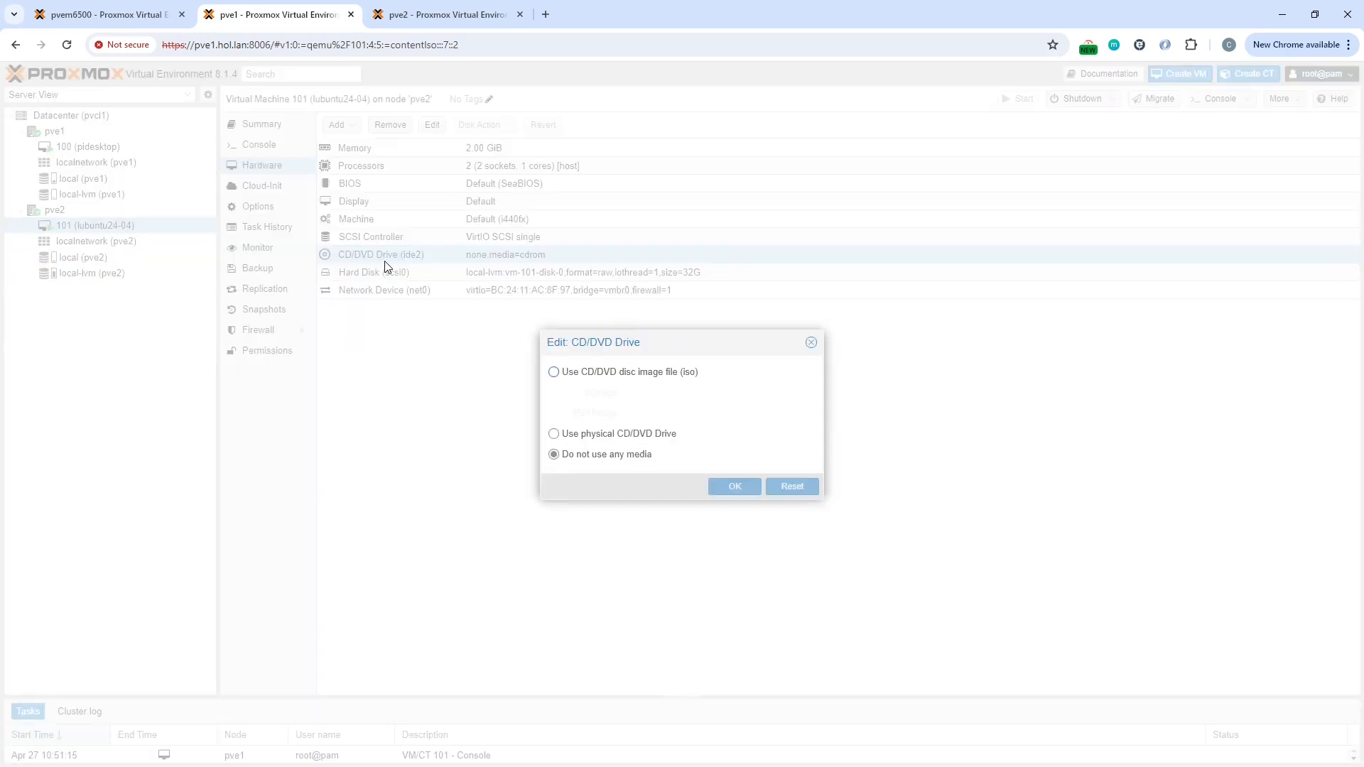
{"action": "left_click", "coordinate": [554, 371]}
{"action": "left_click", "coordinate": [812, 391]}
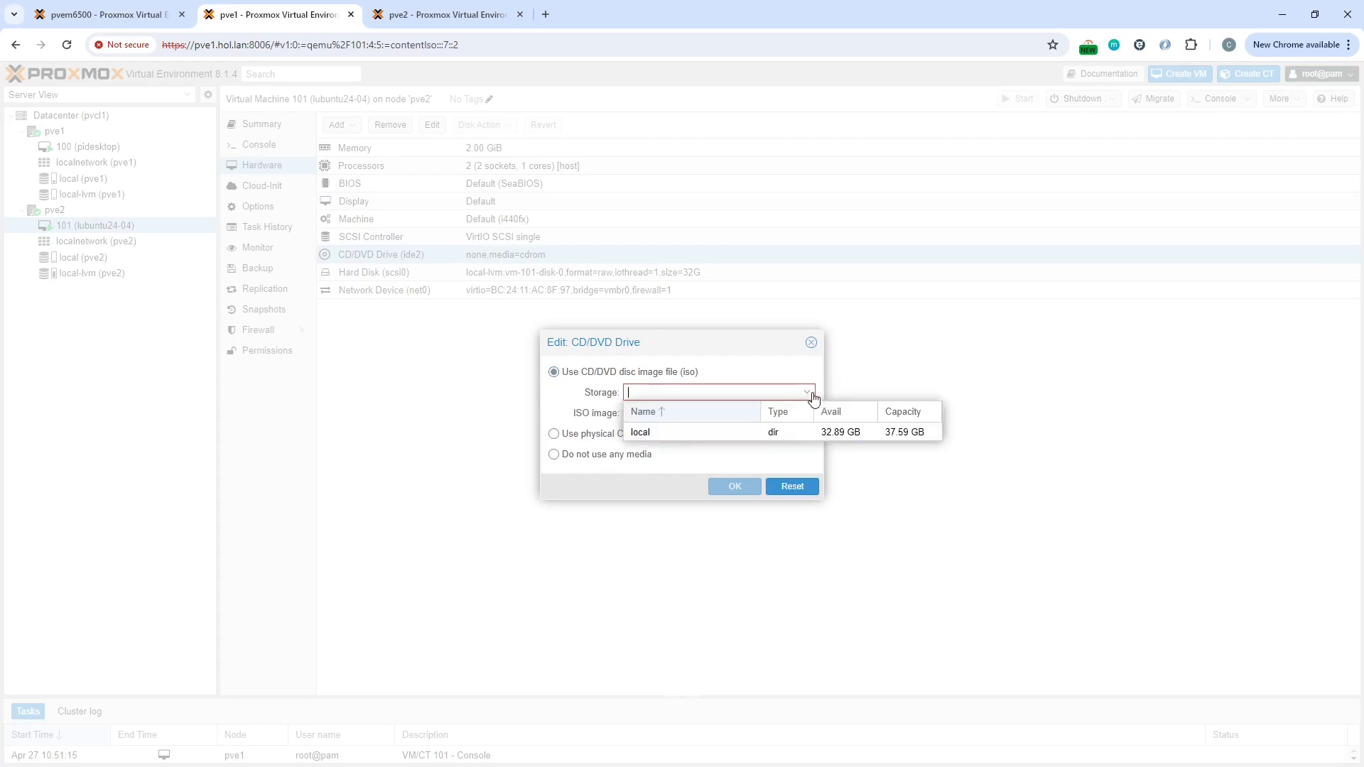
{"action": "left_click", "coordinate": [738, 436]}
{"action": "left_click", "coordinate": [810, 414]}
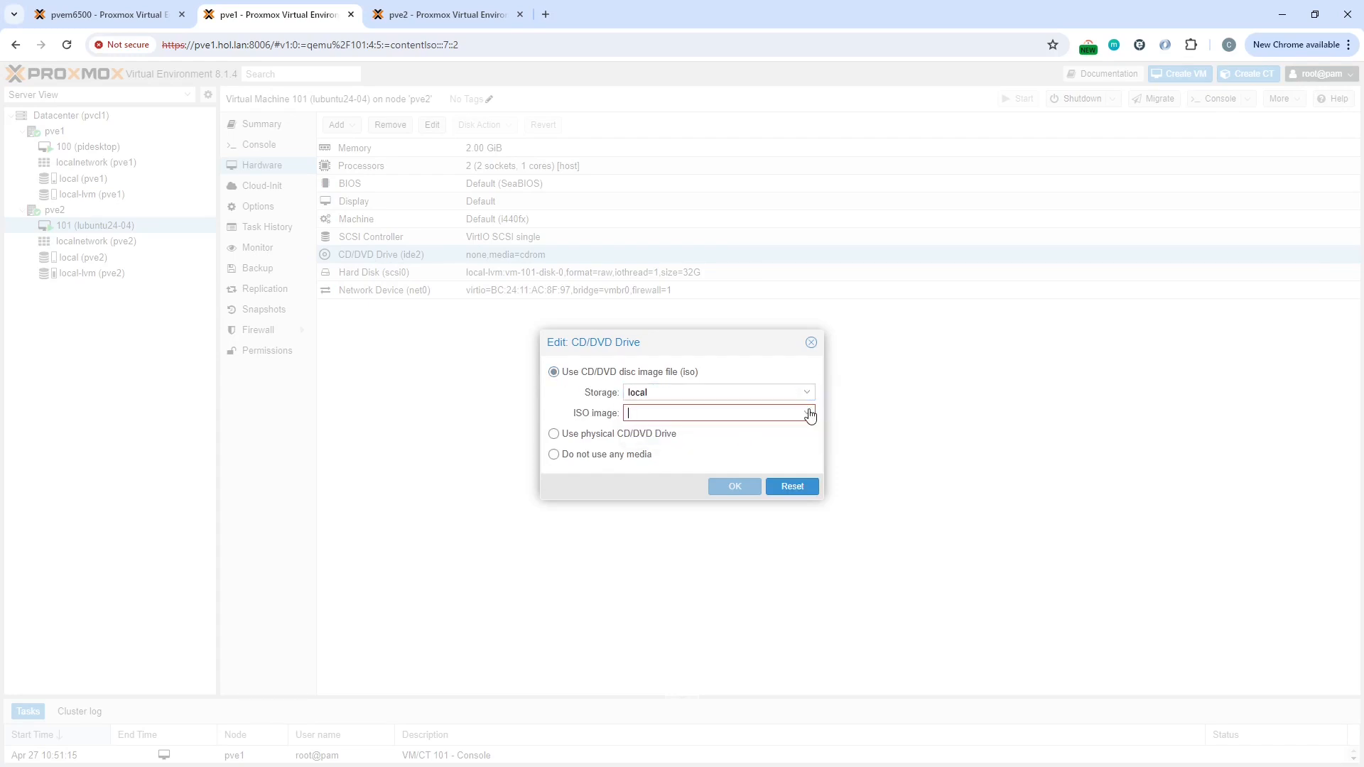
{"action": "left_click", "coordinate": [810, 415]}
{"action": "left_click", "coordinate": [810, 415]}
{"action": "left_click", "coordinate": [810, 415]}
{"action": "left_click", "coordinate": [810, 415]}
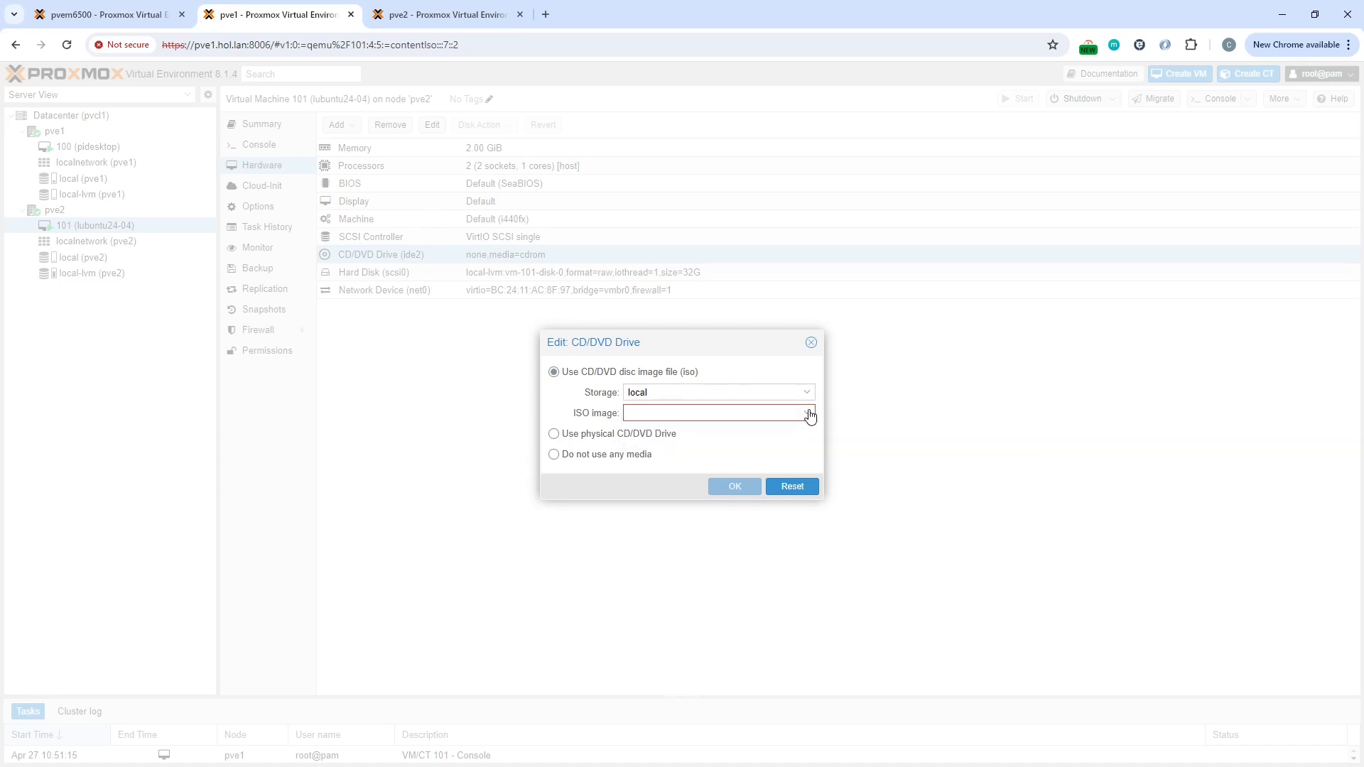
{"action": "left_click", "coordinate": [811, 344]}
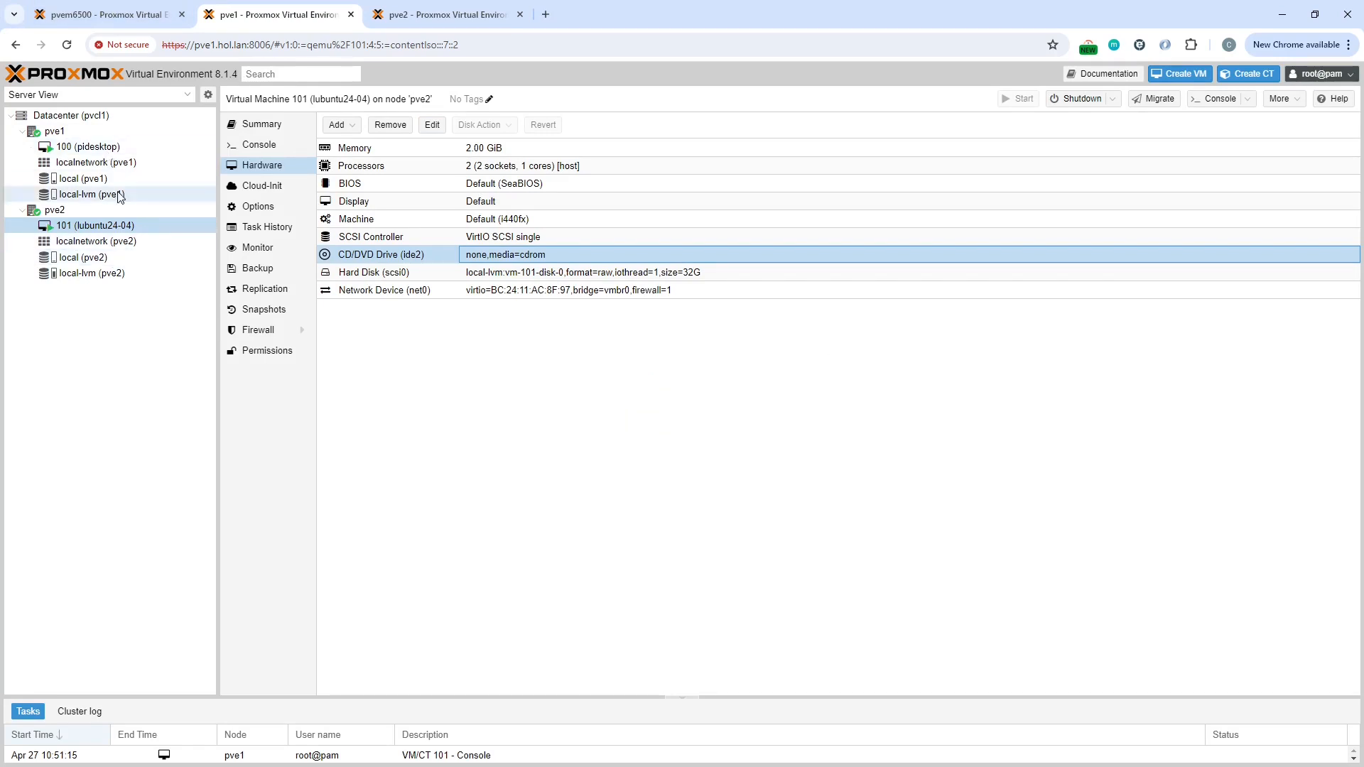
Step: Attach TempleOS.ISO from local storage to VM 100's CD/DVD drive
{"action": "left_click", "coordinate": [88, 148]}
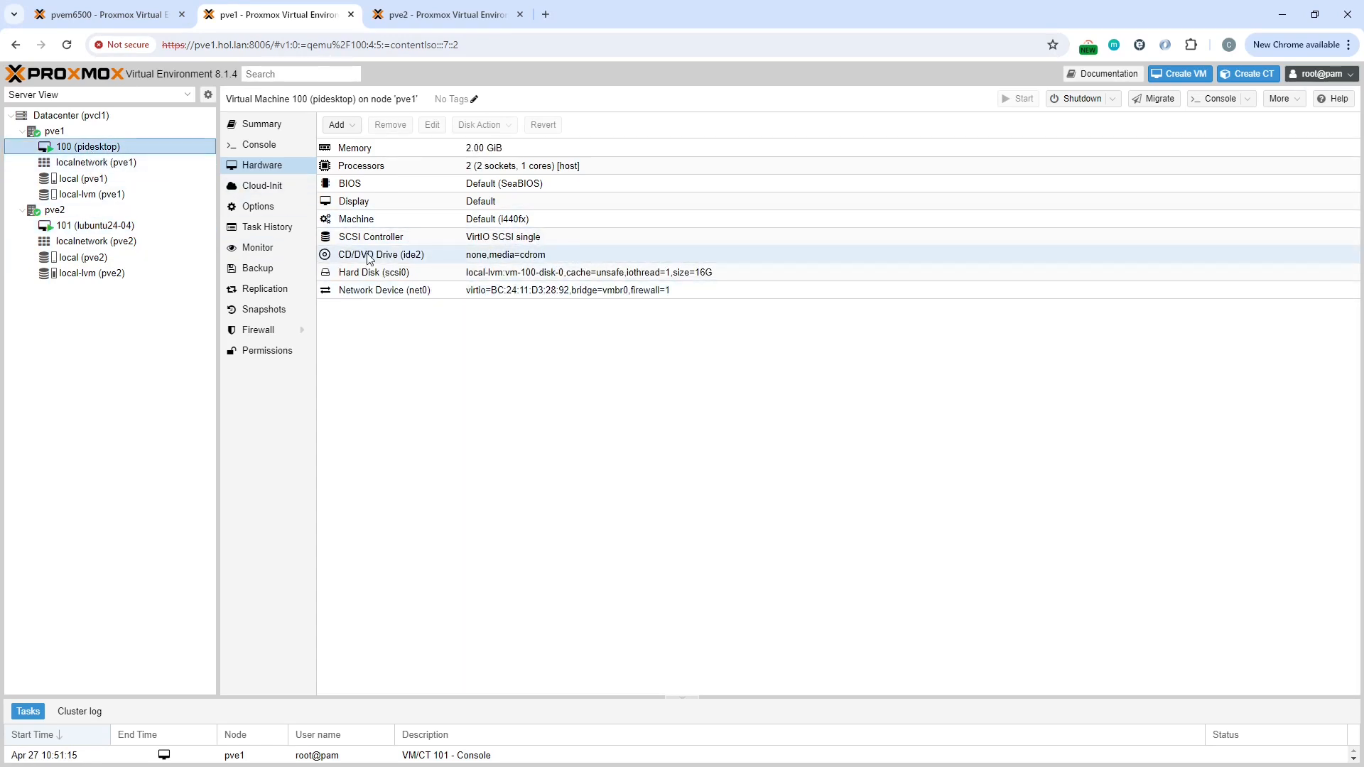
{"action": "left_click", "coordinate": [370, 257]}
{"action": "left_click", "coordinate": [432, 125]}
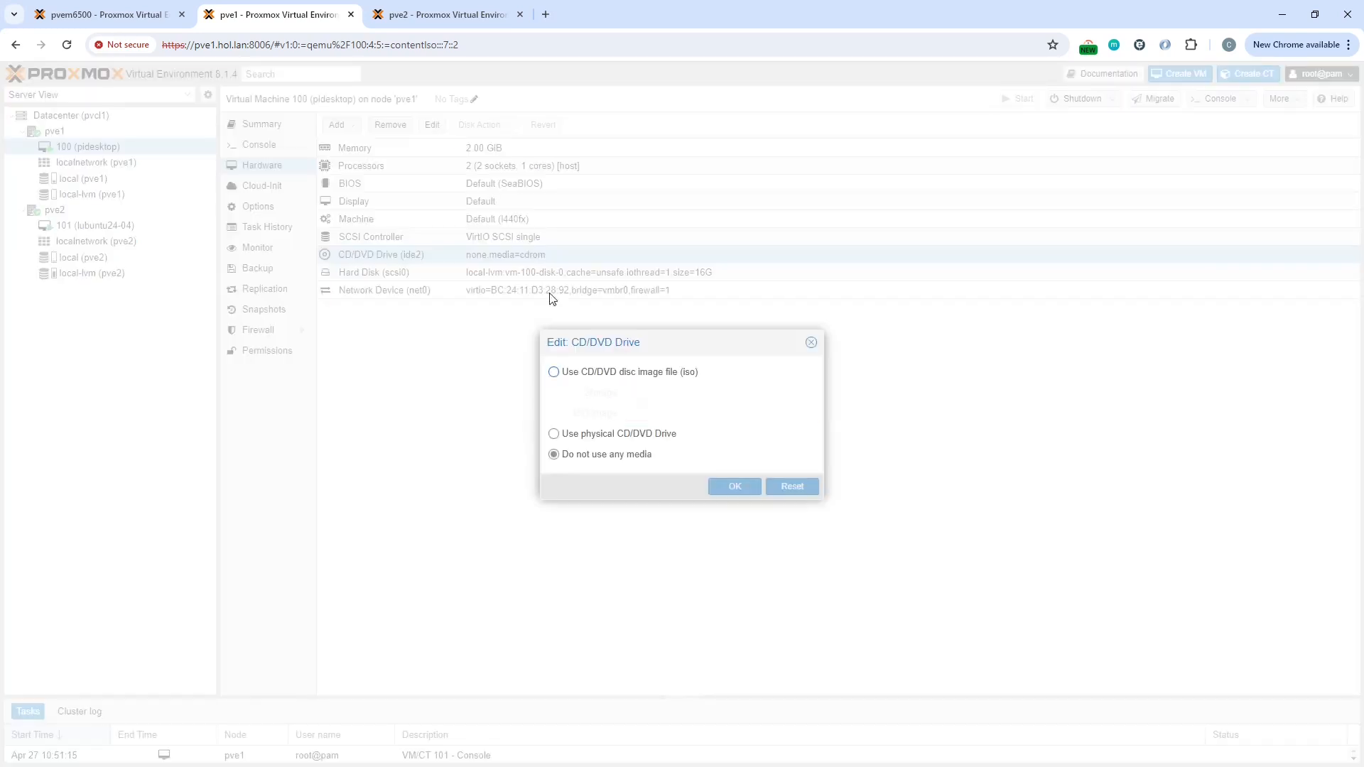
{"action": "left_click", "coordinate": [555, 374]}
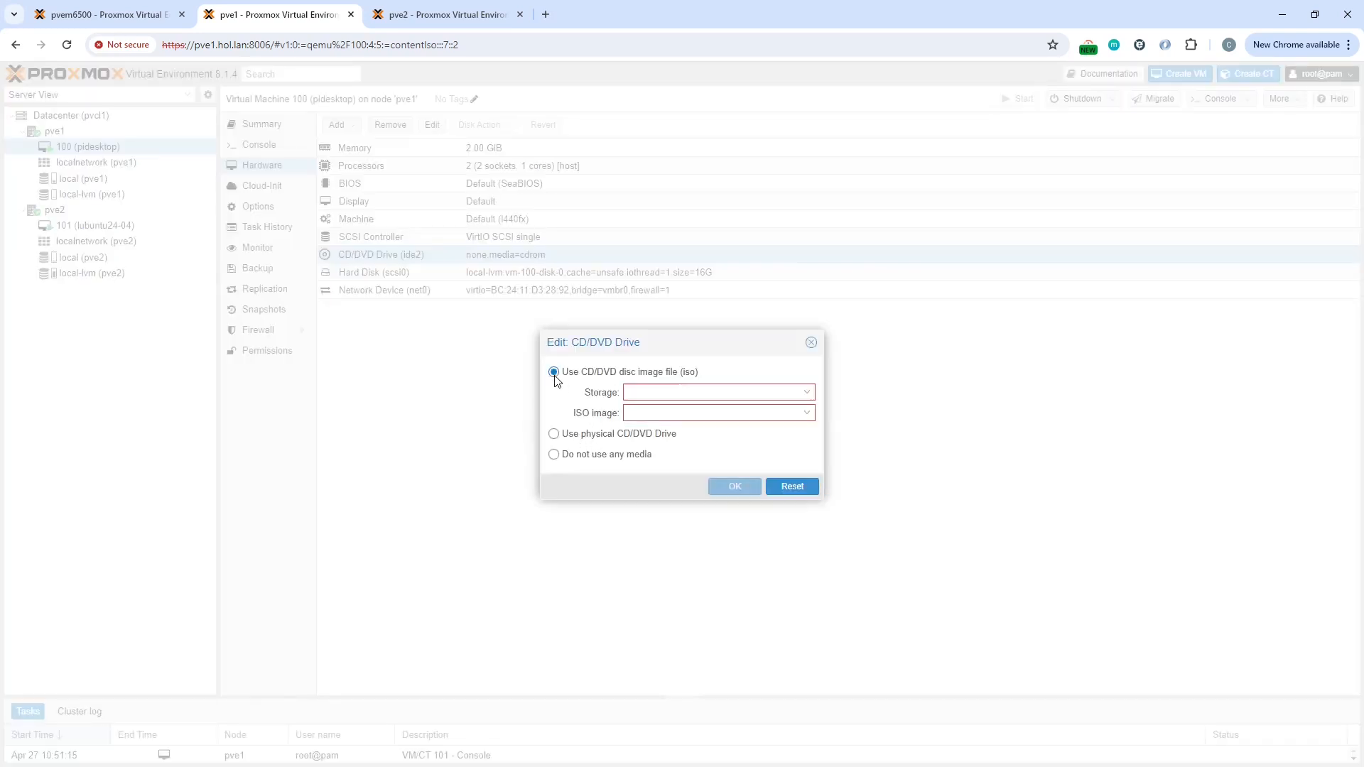
{"action": "left_click", "coordinate": [661, 392]}
{"action": "left_click", "coordinate": [676, 433]}
{"action": "left_click", "coordinate": [661, 413]}
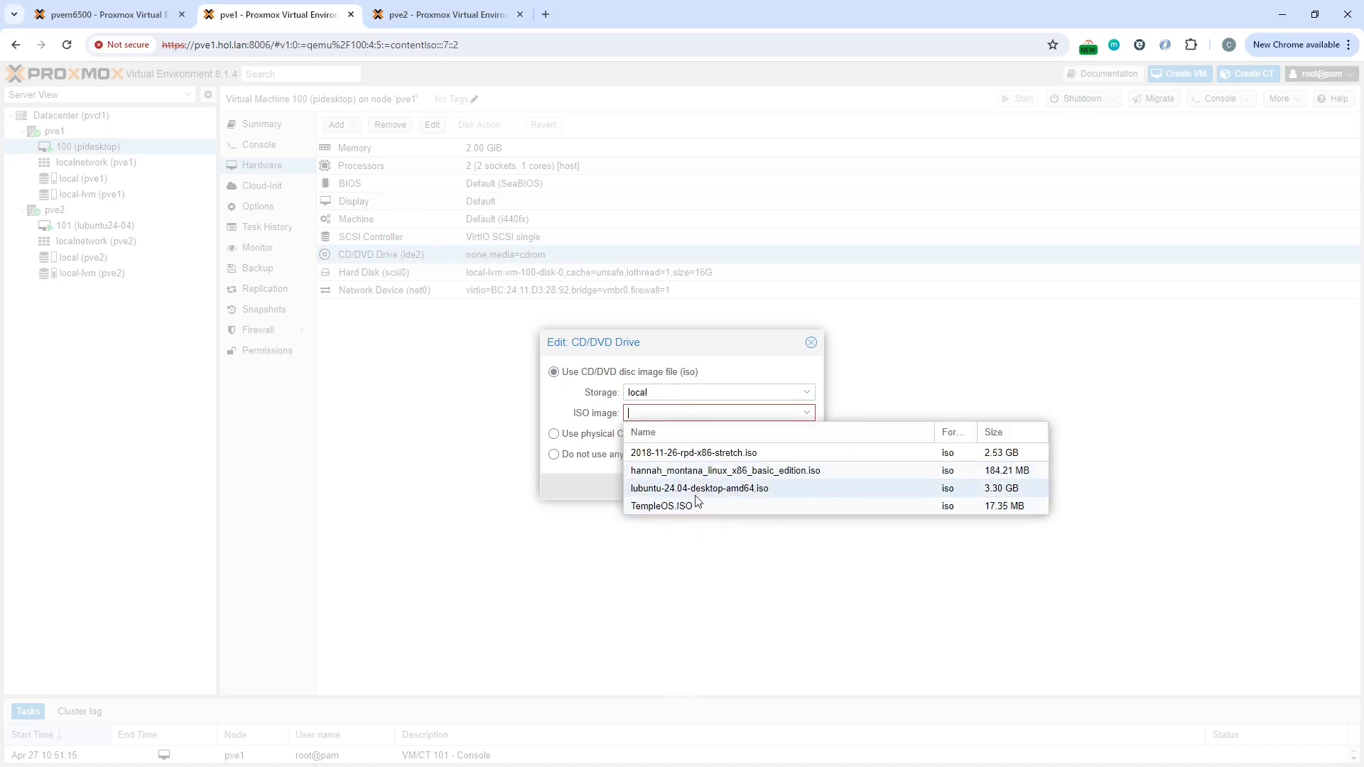
{"action": "left_click", "coordinate": [668, 507]}
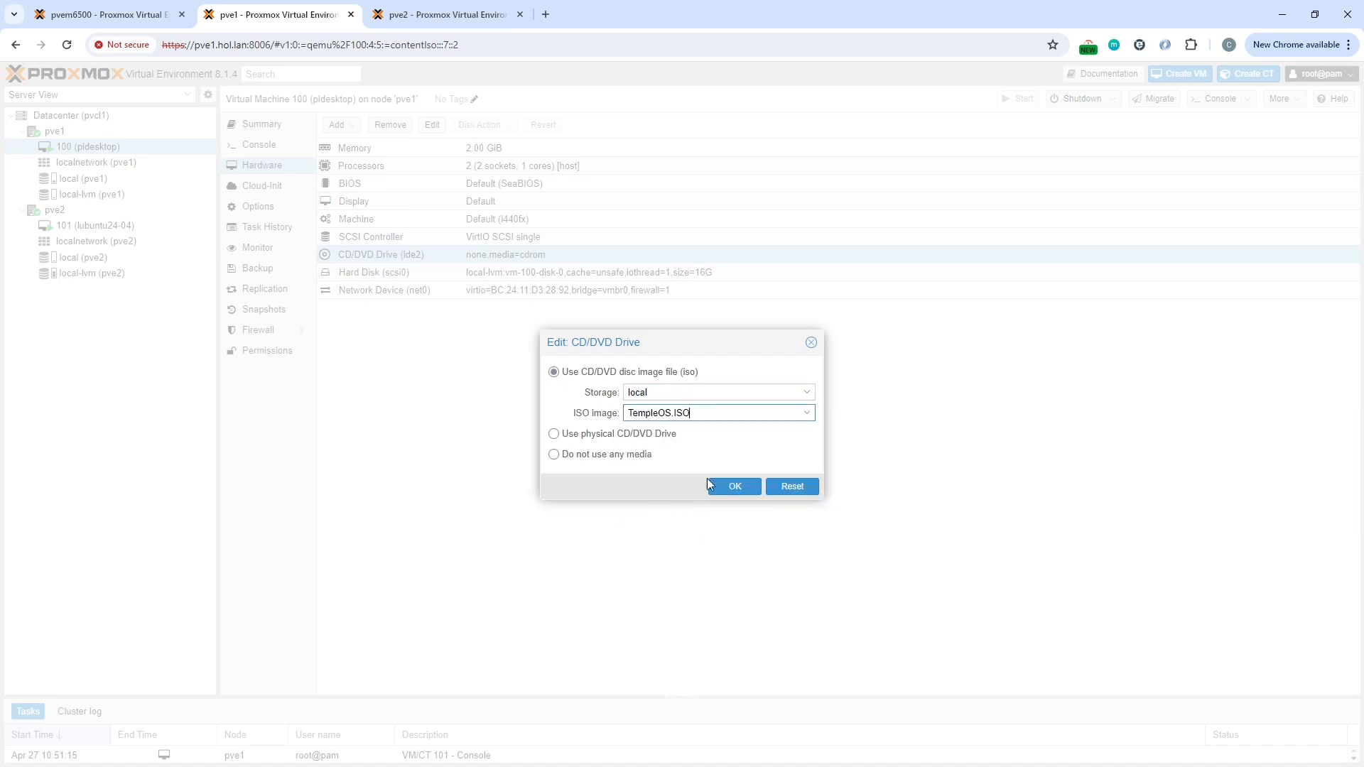
{"action": "left_click", "coordinate": [747, 486]}
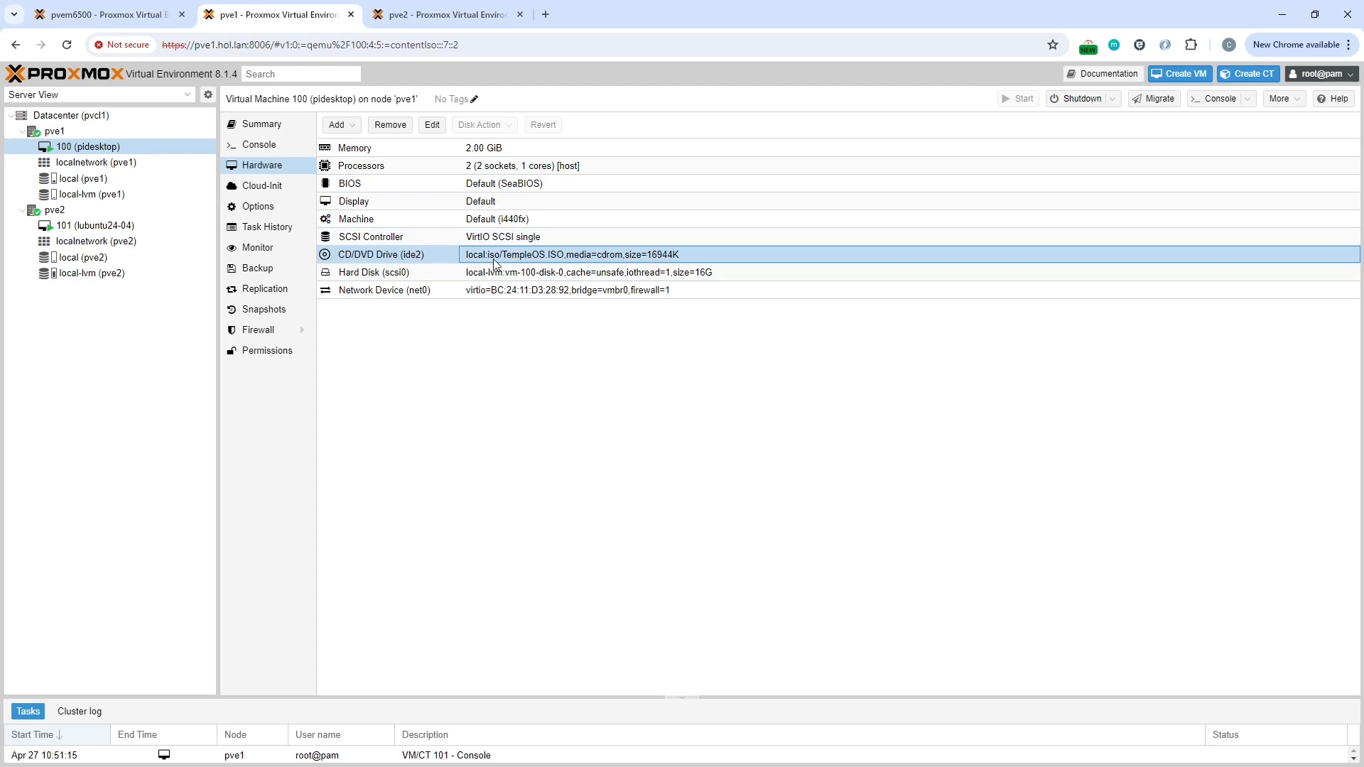
Step: Try to migrate VM 100 to node pve2, then close the migration dialog
{"action": "left_click", "coordinate": [1161, 100]}
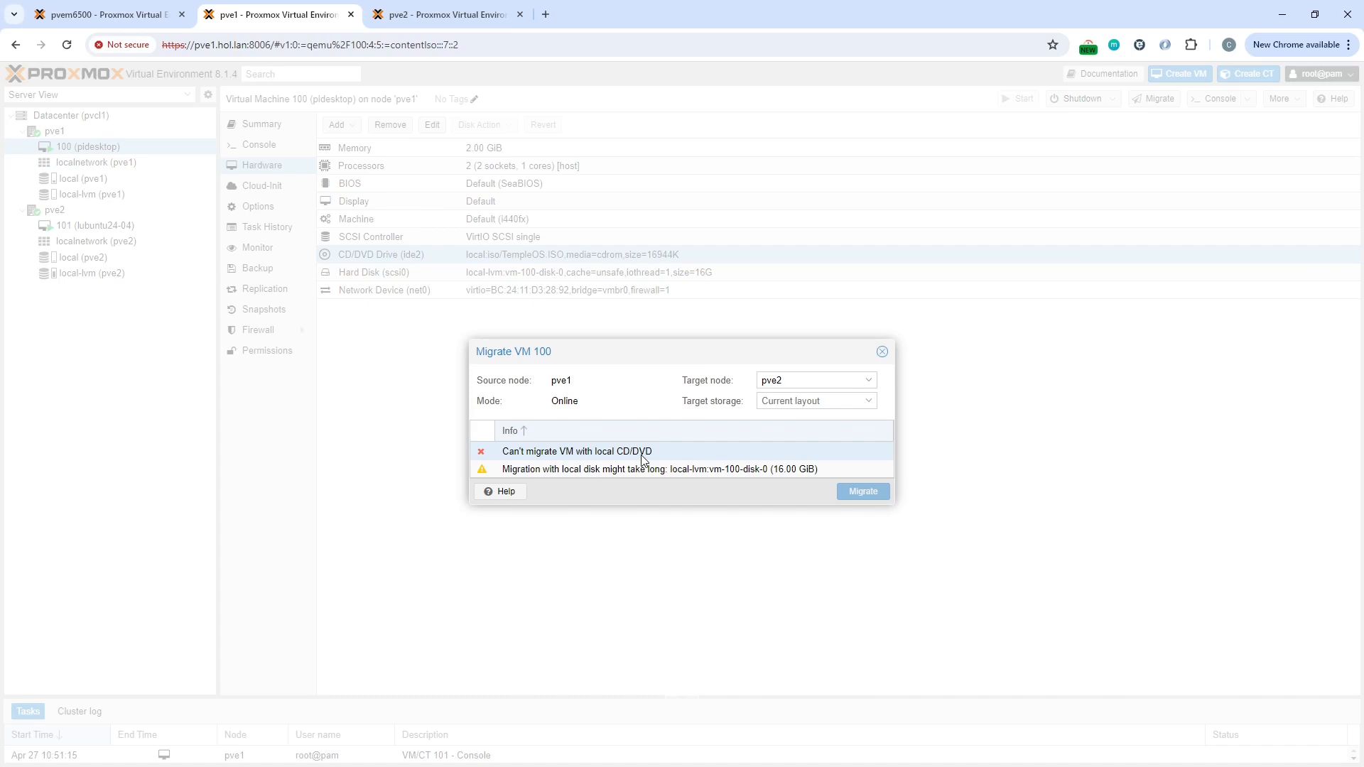
{"action": "left_click", "coordinate": [679, 458]}
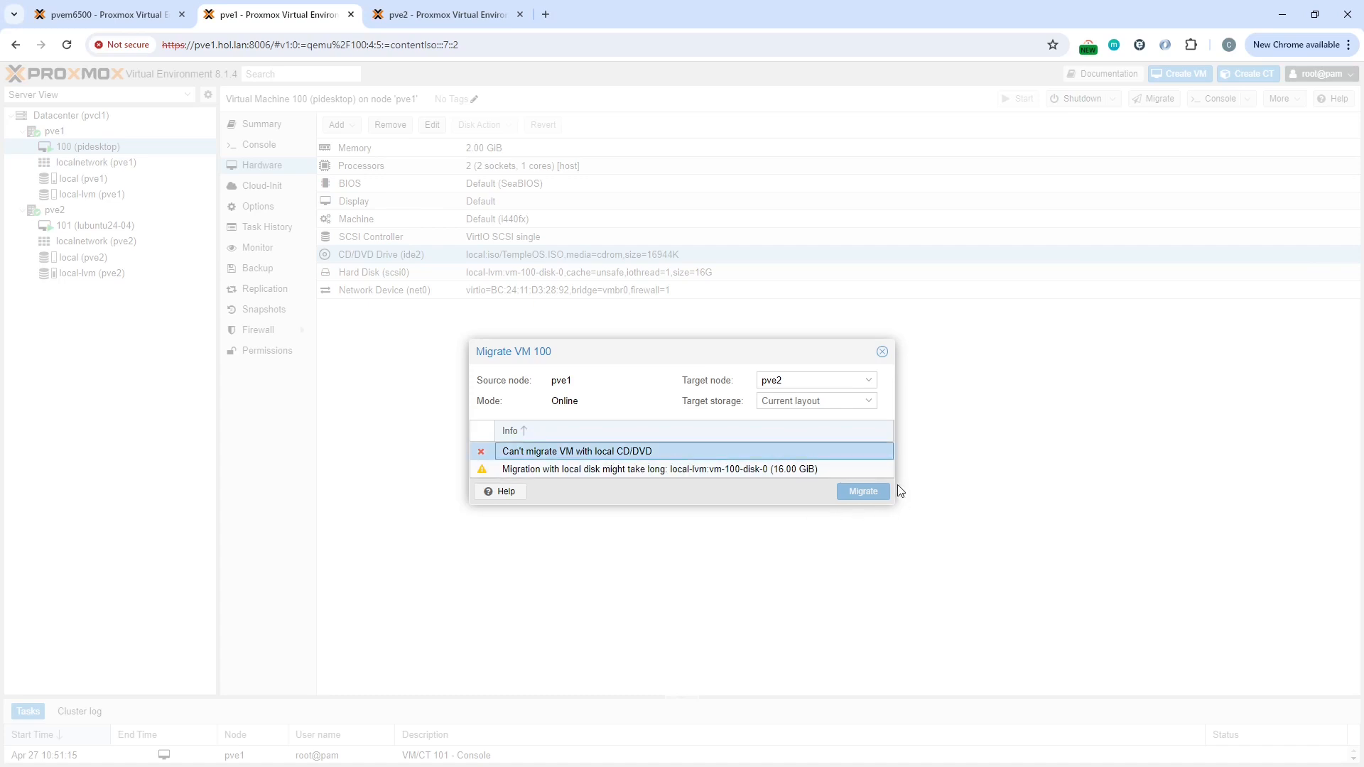
{"action": "left_click", "coordinate": [882, 354]}
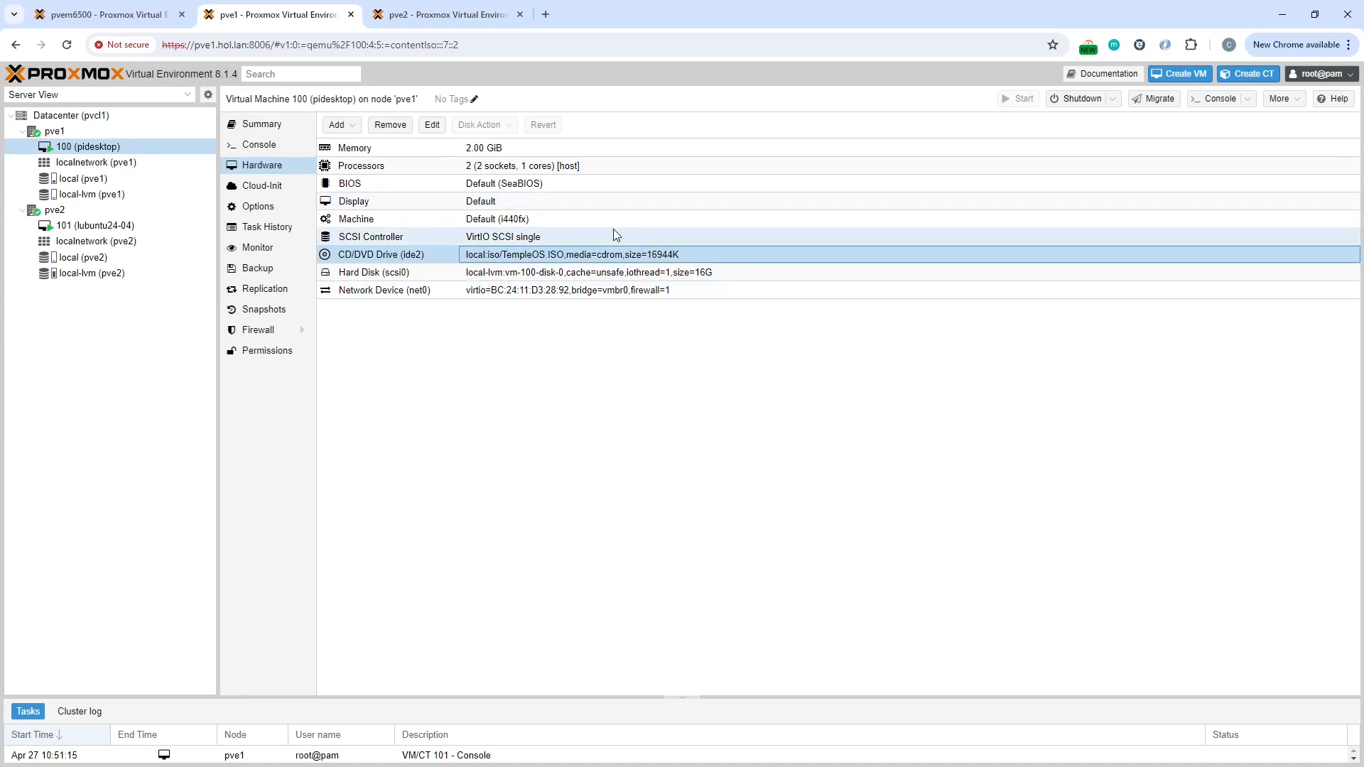
Step: Set VM 100's CD/DVD drive to use no media
{"action": "left_click", "coordinate": [432, 125]}
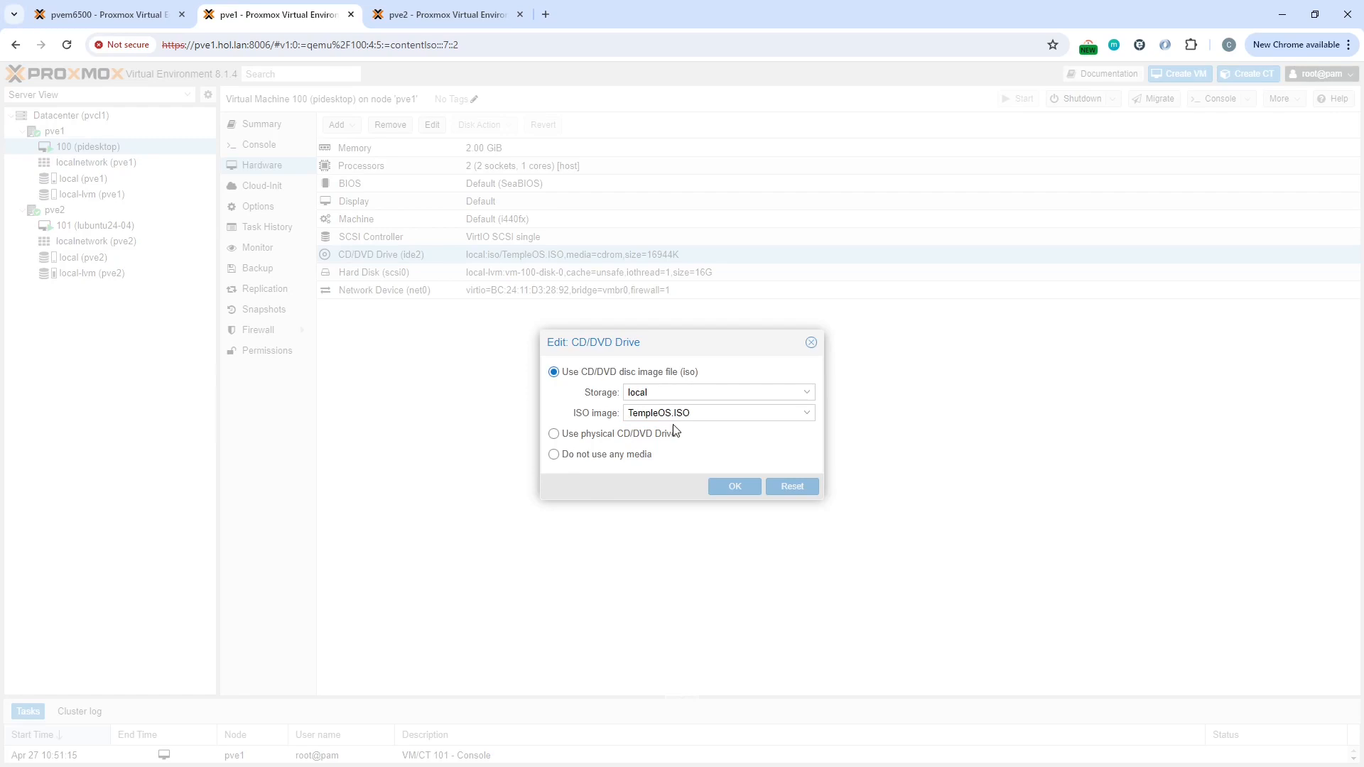
{"action": "left_click", "coordinate": [567, 457]}
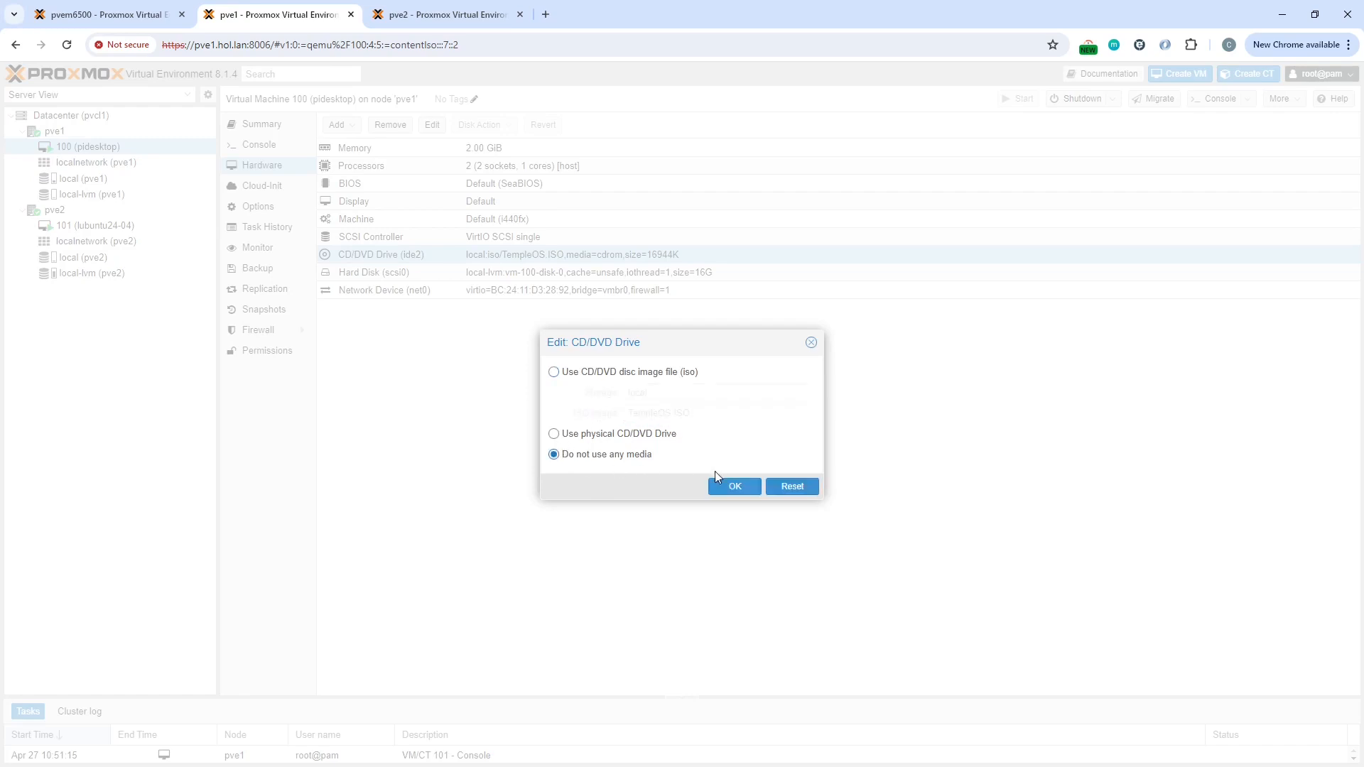
{"action": "left_click", "coordinate": [735, 485]}
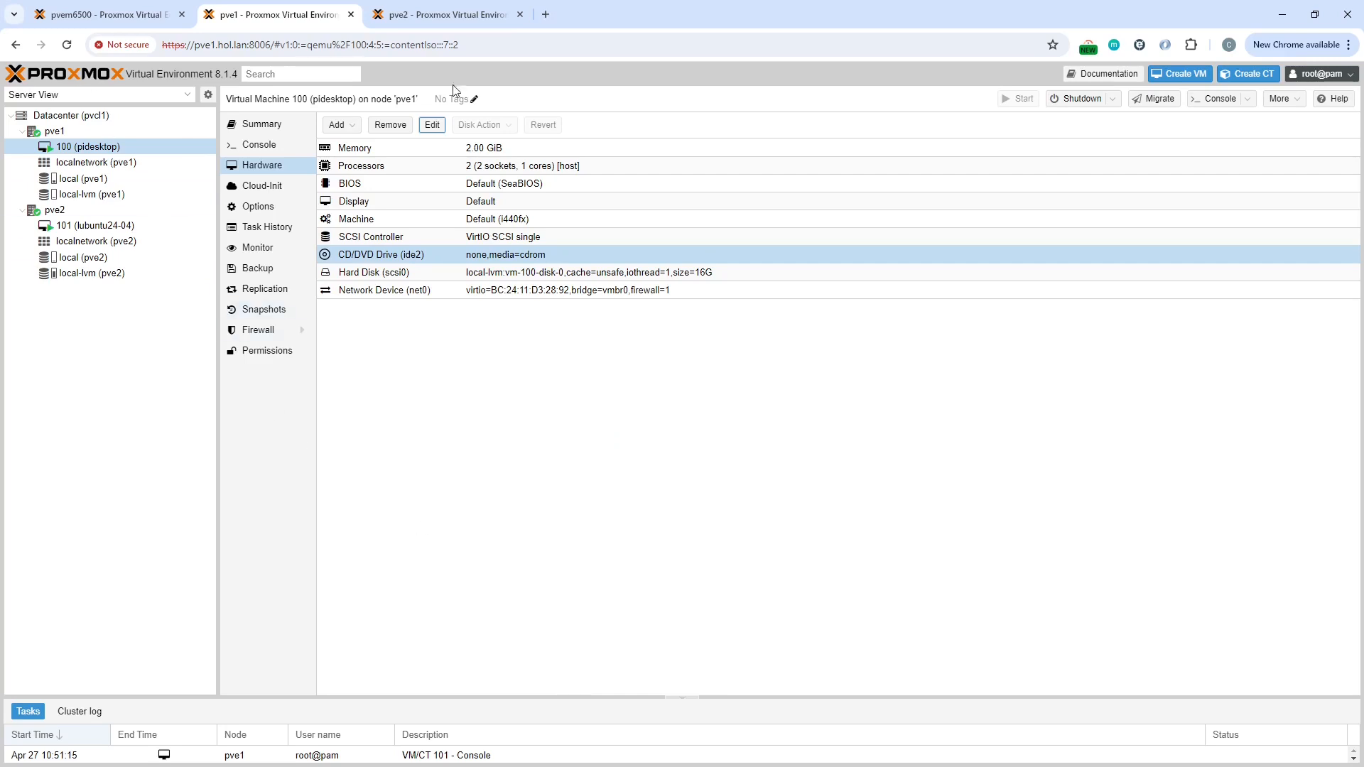
Step: Migrate running VM 100 online to node pve2 keeping the current storage layout, then close the task viewer
{"action": "left_click", "coordinate": [1159, 100]}
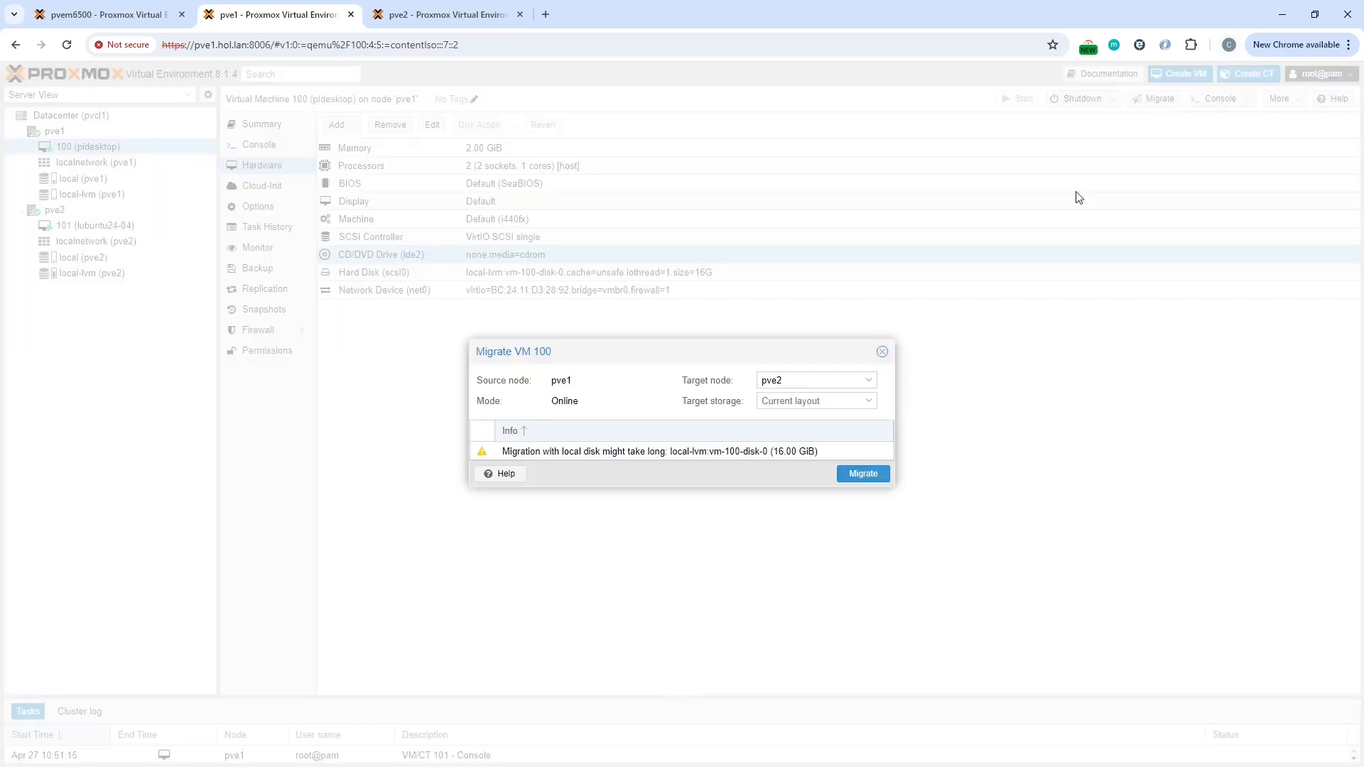
{"action": "left_click", "coordinate": [829, 408]}
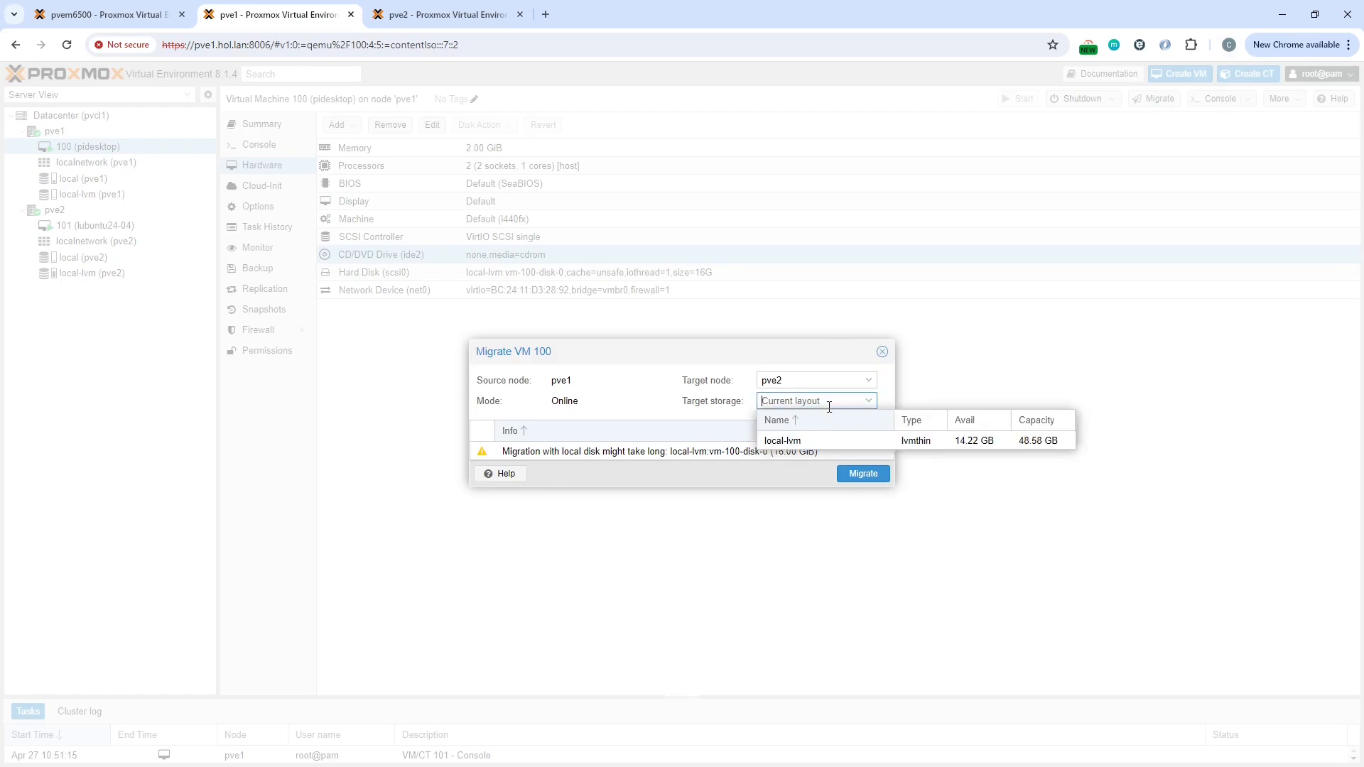
{"action": "left_click", "coordinate": [849, 483]}
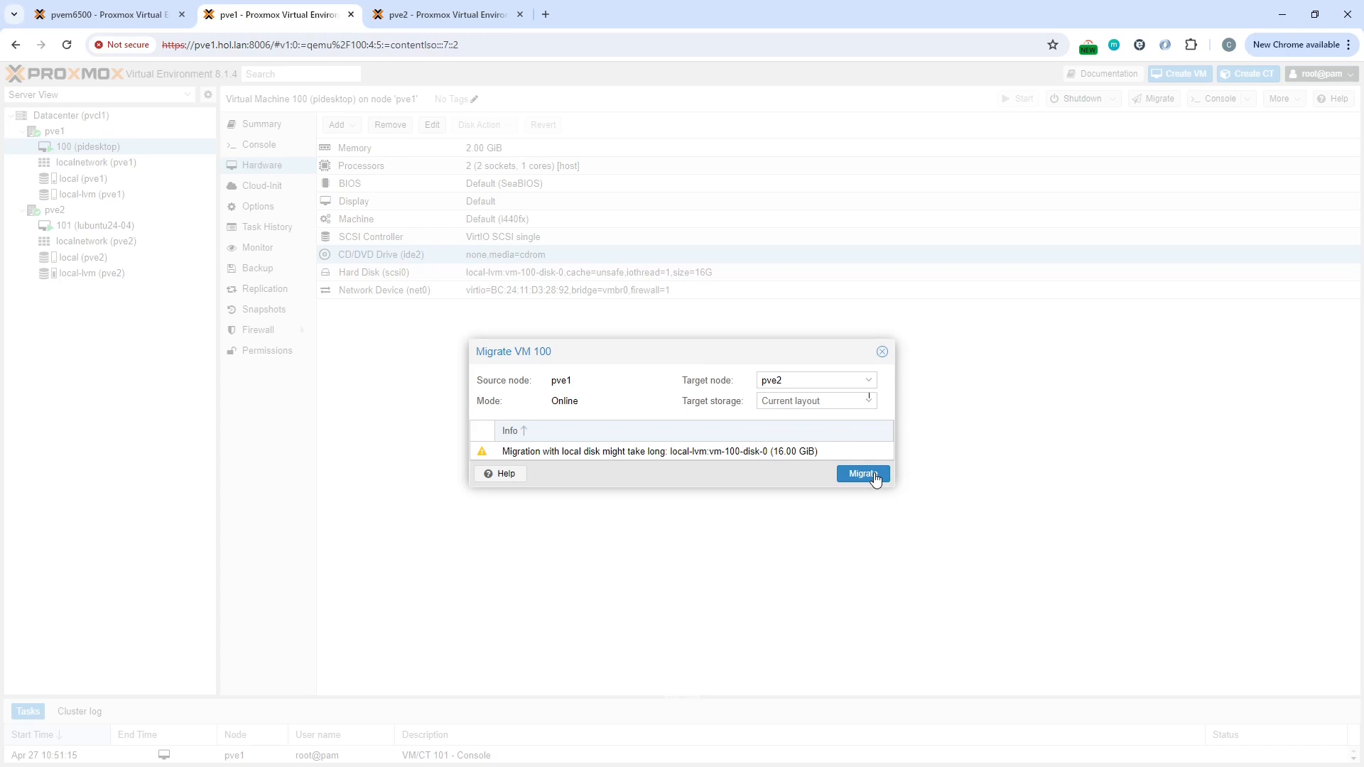
{"action": "left_click", "coordinate": [874, 479]}
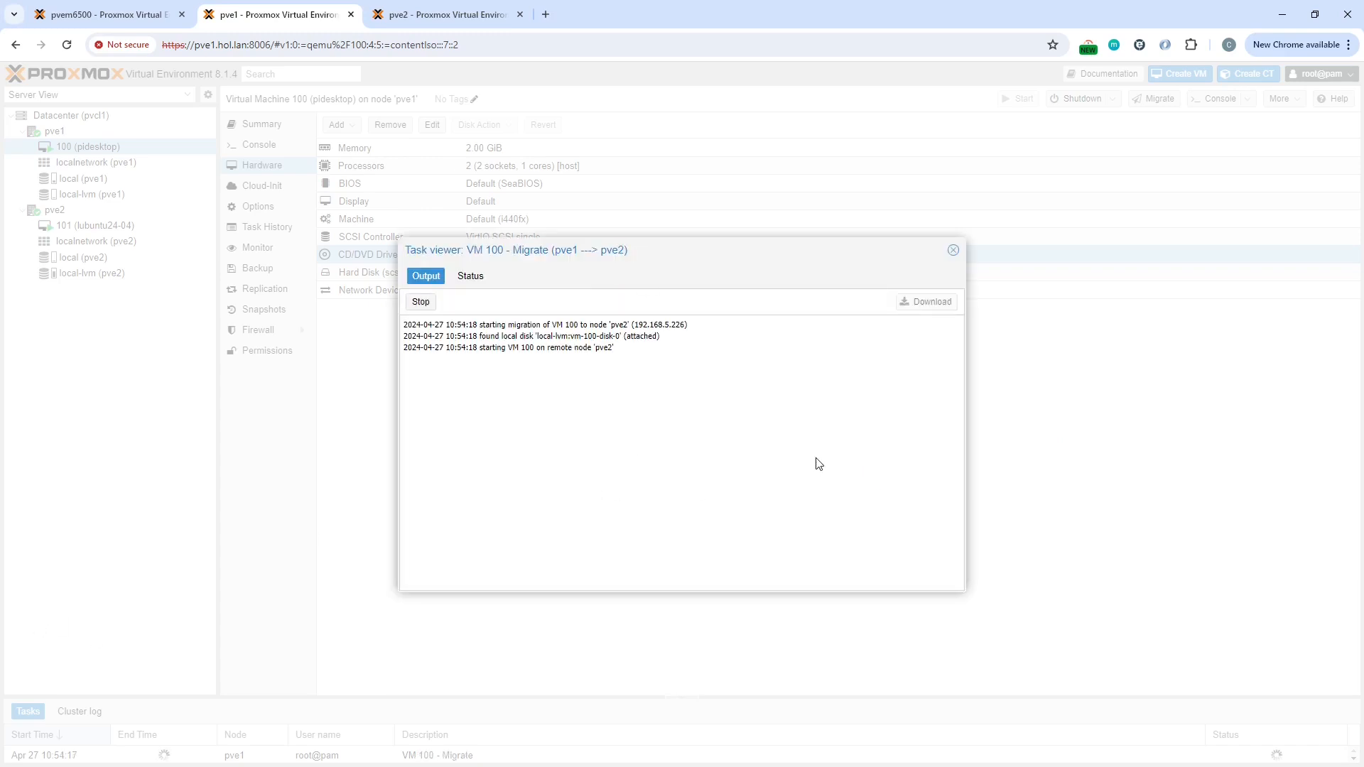
{"action": "left_click", "coordinate": [954, 252]}
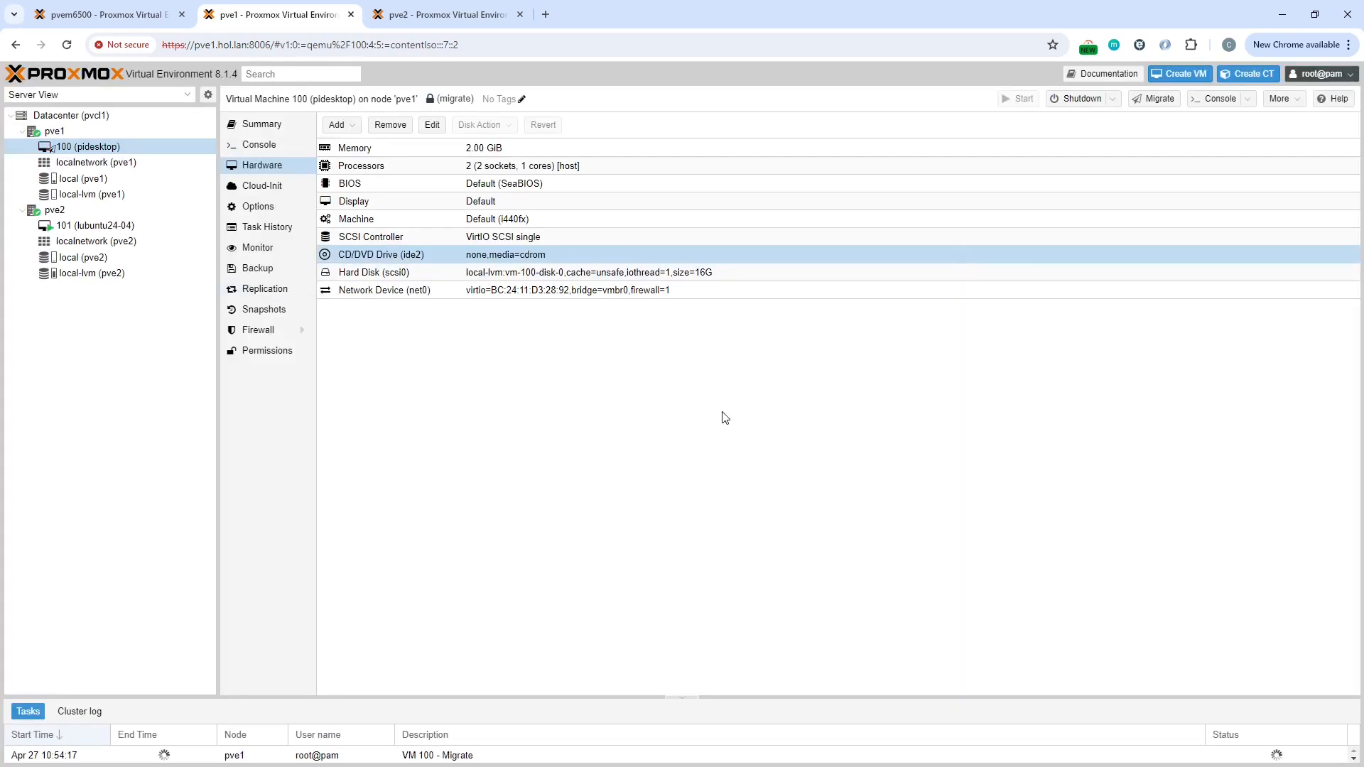